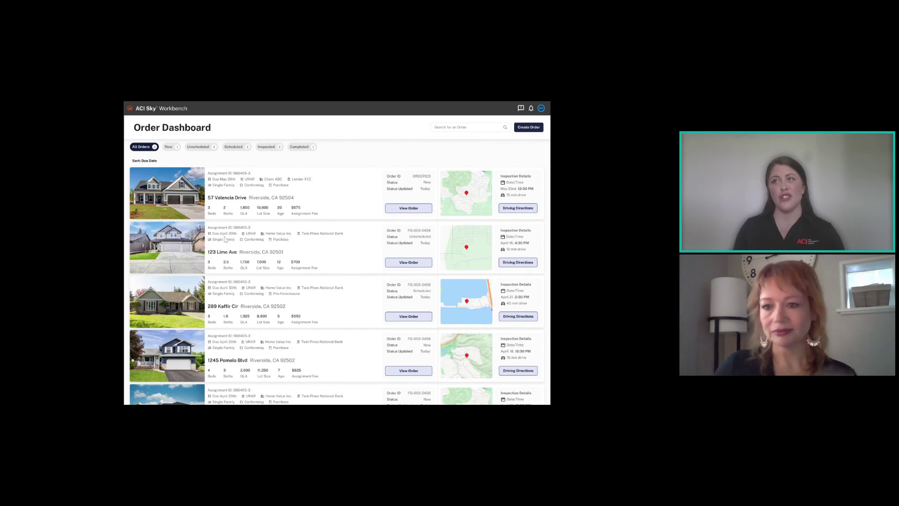
Step: Review the dashboard's orders by status, from New, Unscheduled, Scheduled and Inspected to Completed, and return to all orders
{"action": "left_click", "coordinate": [173, 149]}
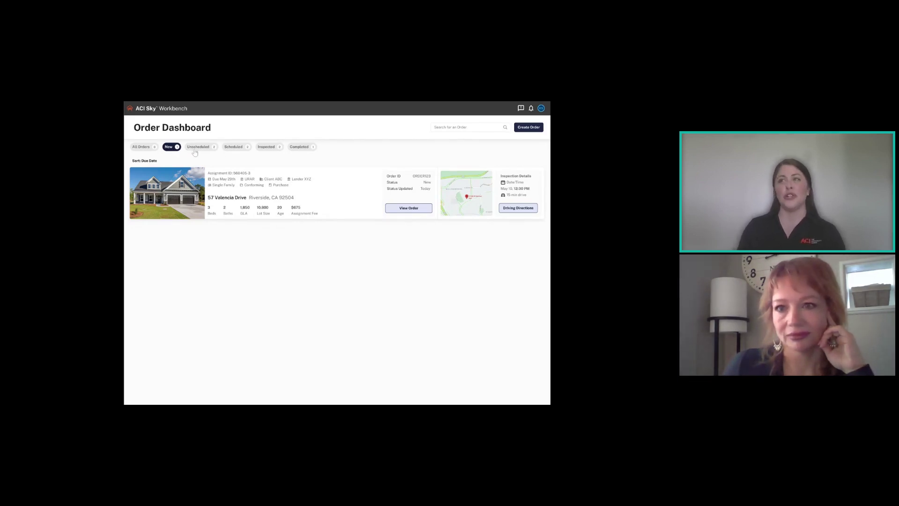
{"action": "left_click", "coordinate": [195, 148]}
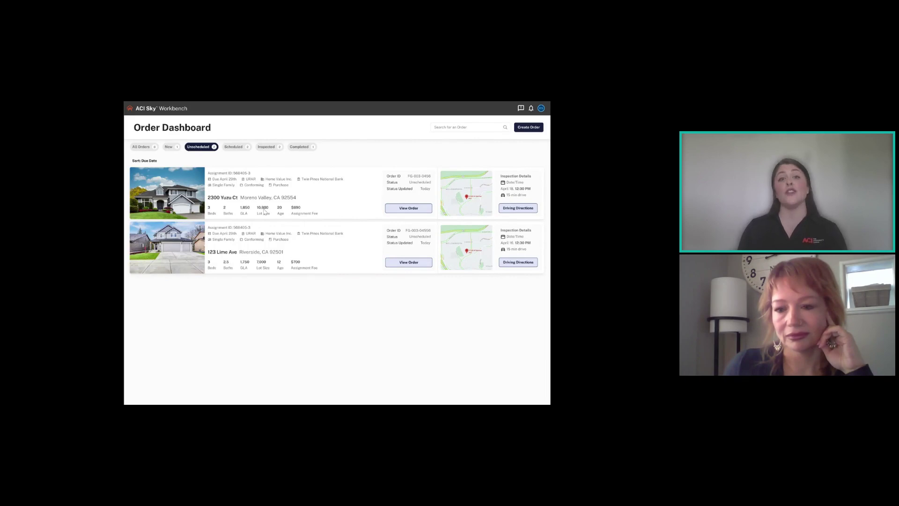
{"action": "left_click", "coordinate": [236, 149]}
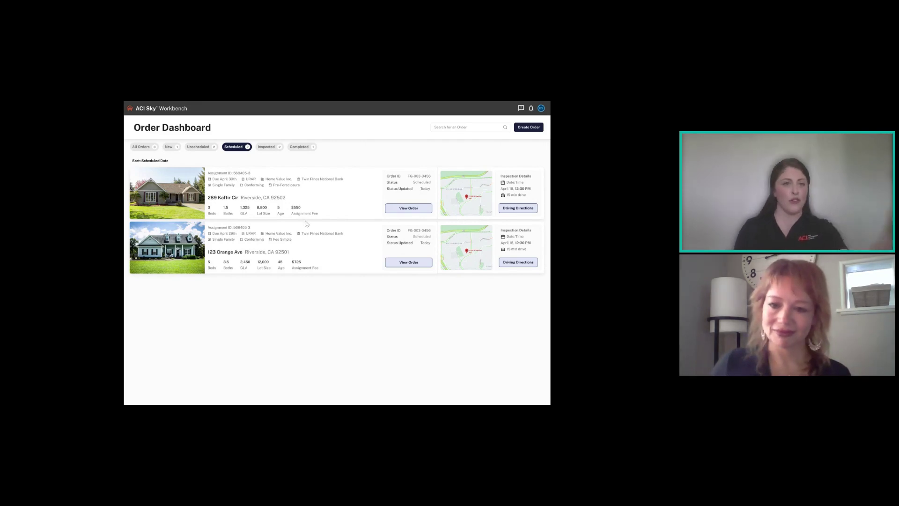
{"action": "left_click", "coordinate": [276, 151]}
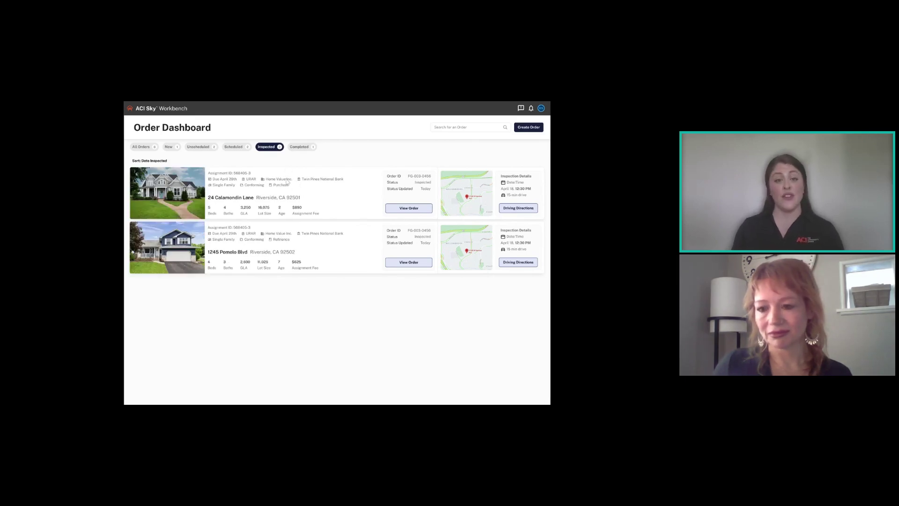
{"action": "left_click", "coordinate": [298, 148]}
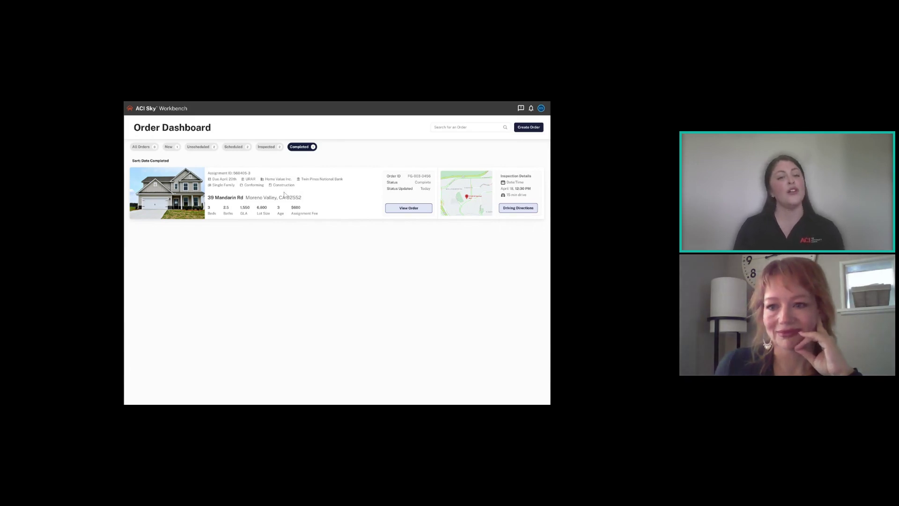
{"action": "left_click", "coordinate": [153, 147]}
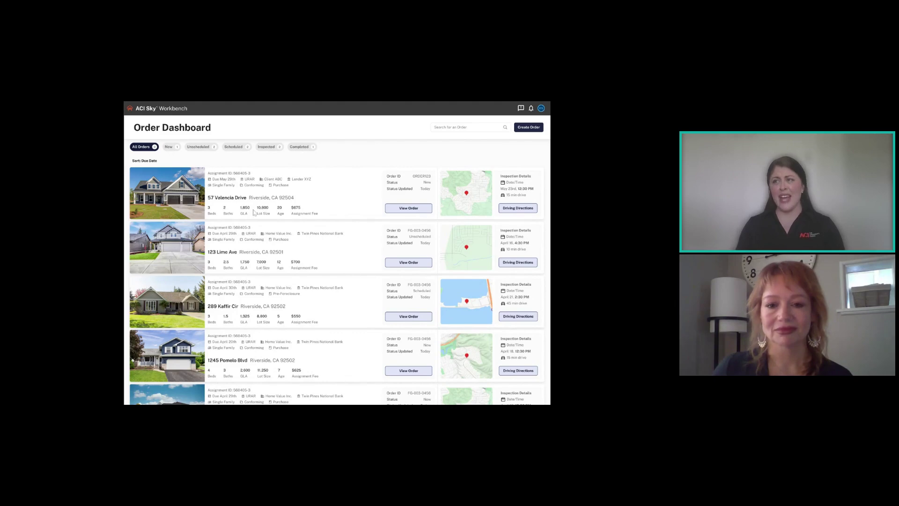
Step: Open the first listed order, for Client ABC and Lender XYZ, and bring up its subject and market research
{"action": "scroll", "coordinate": [233, 213], "scroll_direction": "down", "scroll_amount": 1}
{"action": "scroll", "coordinate": [197, 229], "scroll_direction": "up", "scroll_amount": 1}
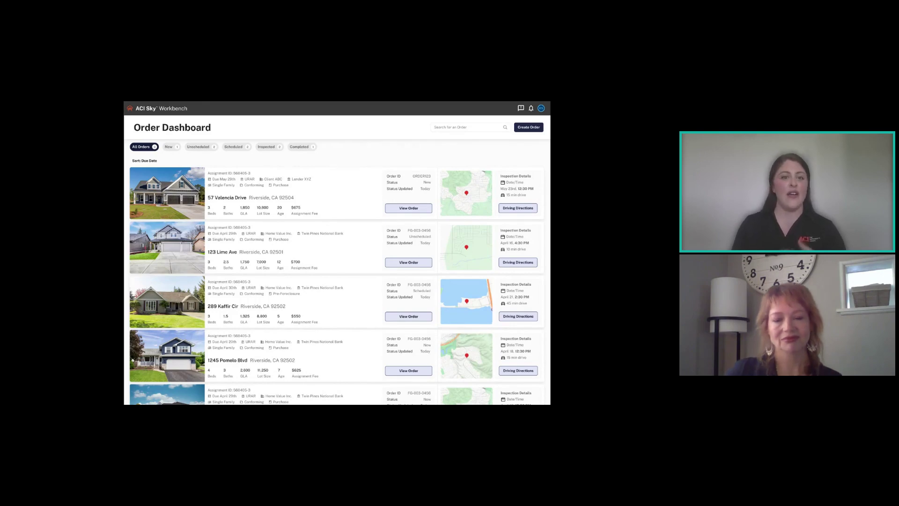
{"action": "left_click", "coordinate": [406, 211]}
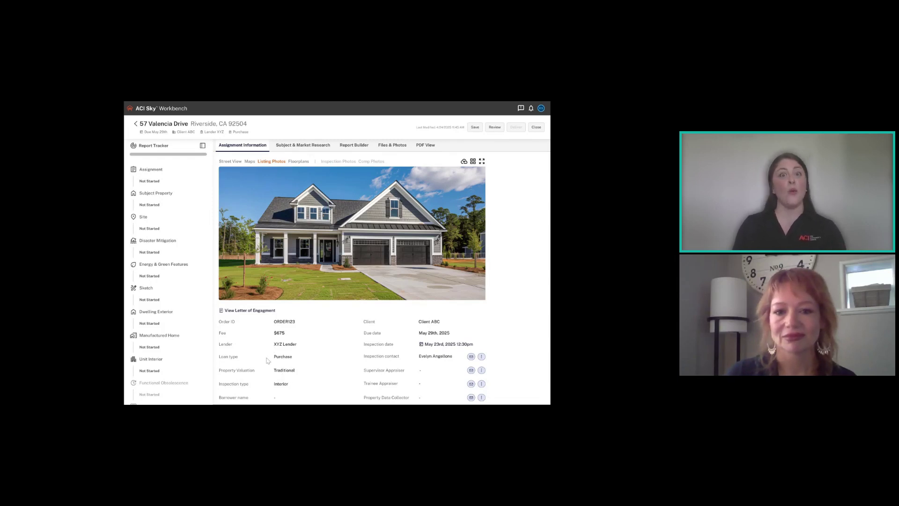
{"action": "left_click", "coordinate": [297, 146]}
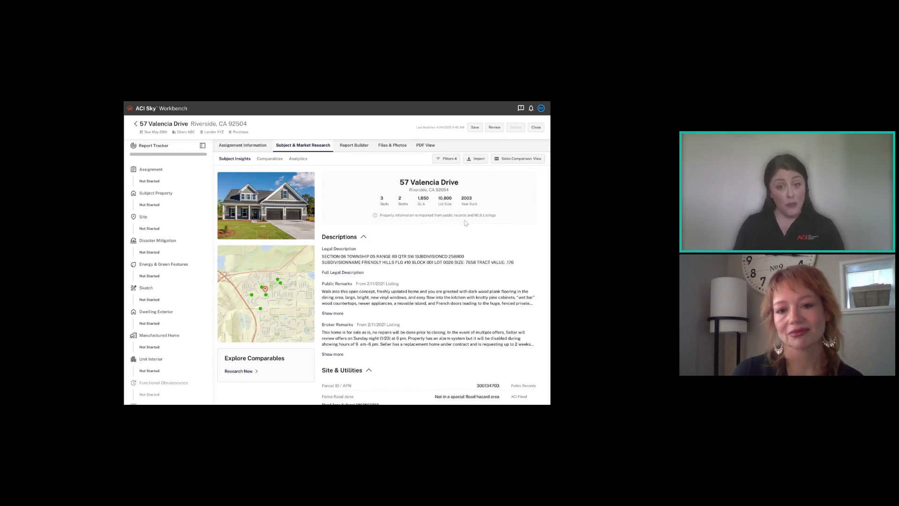
Step: Examine the subject's descriptions, site and utilities, general characteristics, exterior and interior details, including the data sources and the values marked in red
{"action": "scroll", "coordinate": [394, 268], "scroll_direction": "down", "scroll_amount": 1}
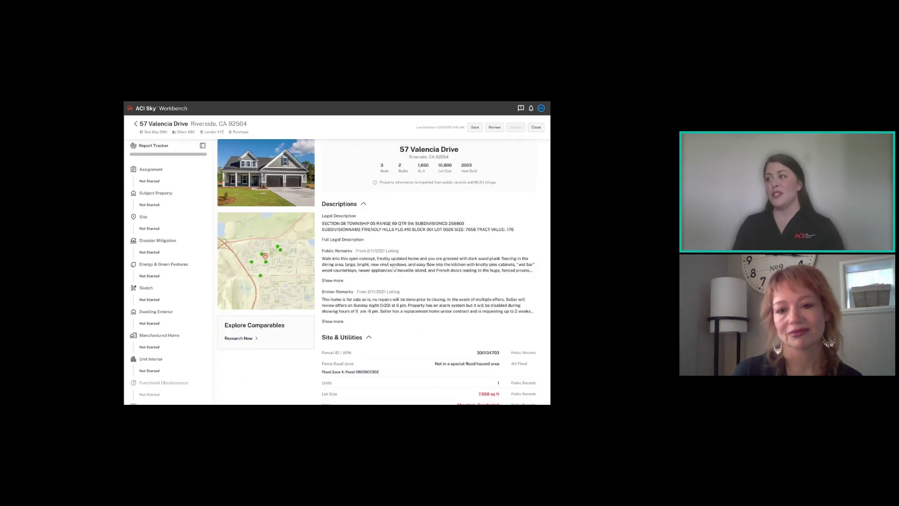
{"action": "scroll", "coordinate": [393, 268], "scroll_direction": "down", "scroll_amount": 1}
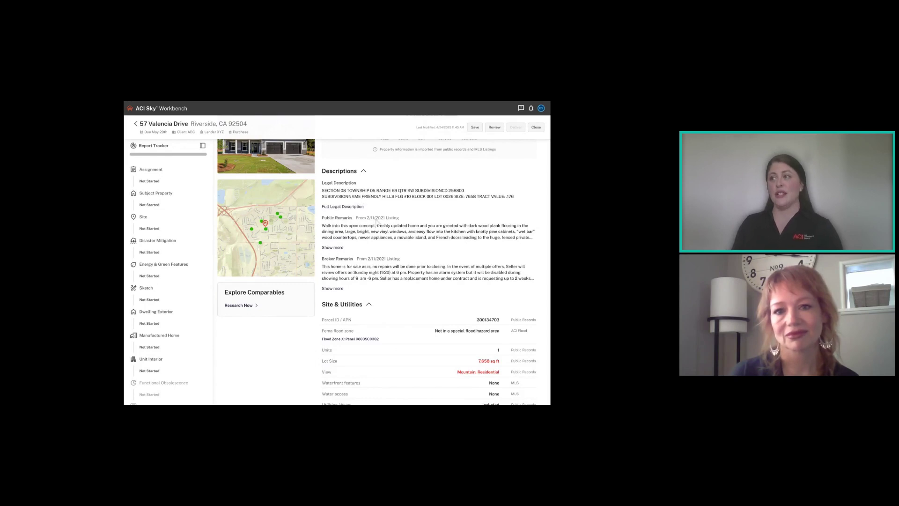
{"action": "scroll", "coordinate": [375, 230], "scroll_direction": "down", "scroll_amount": 1}
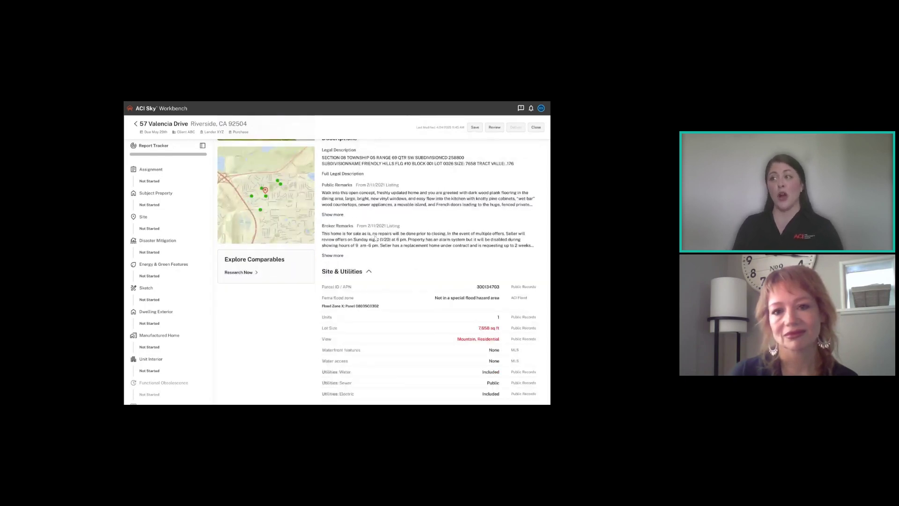
{"action": "scroll", "coordinate": [377, 232], "scroll_direction": "down", "scroll_amount": 2}
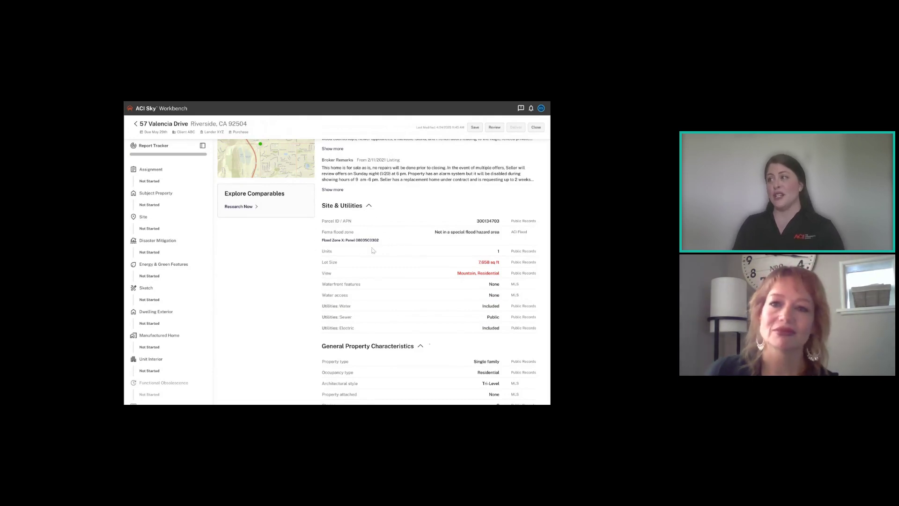
{"action": "scroll", "coordinate": [480, 240], "scroll_direction": "down", "scroll_amount": 3}
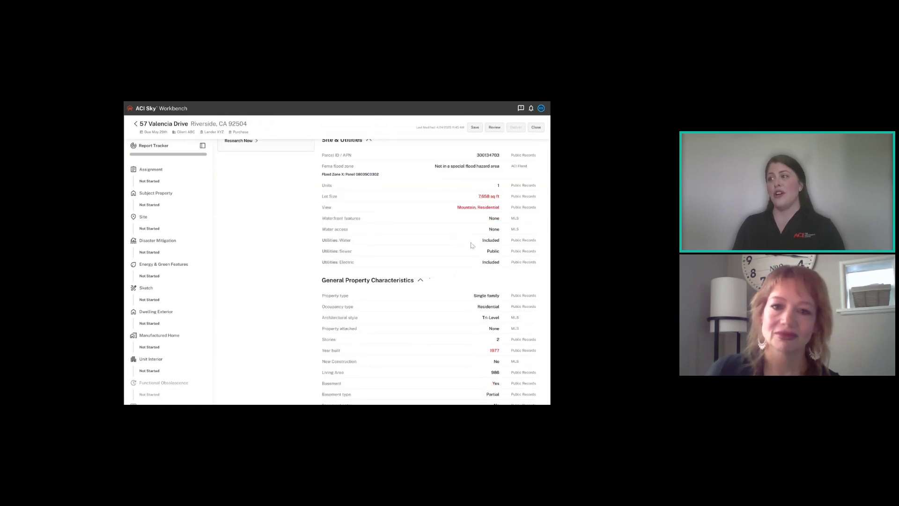
{"action": "scroll", "coordinate": [417, 279], "scroll_direction": "down", "scroll_amount": 3}
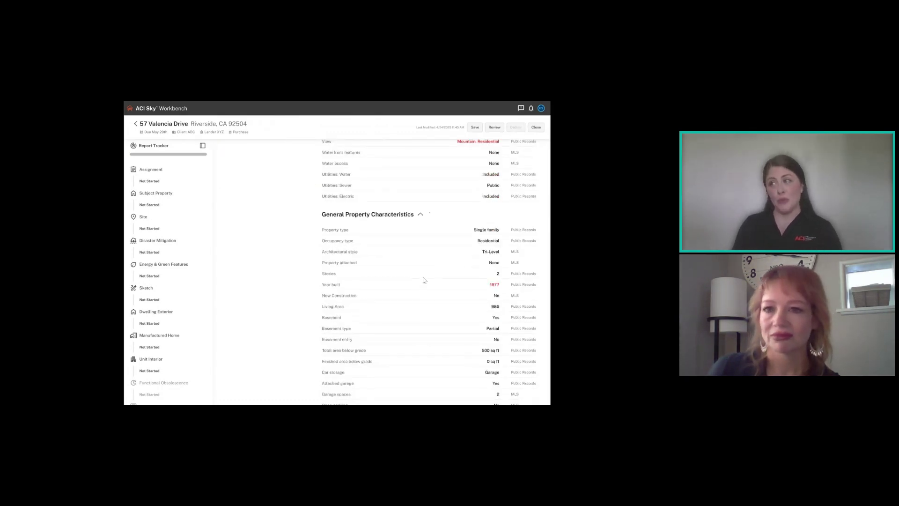
{"action": "scroll", "coordinate": [424, 280], "scroll_direction": "down", "scroll_amount": 1}
{"action": "scroll", "coordinate": [424, 280], "scroll_direction": "down", "scroll_amount": 4}
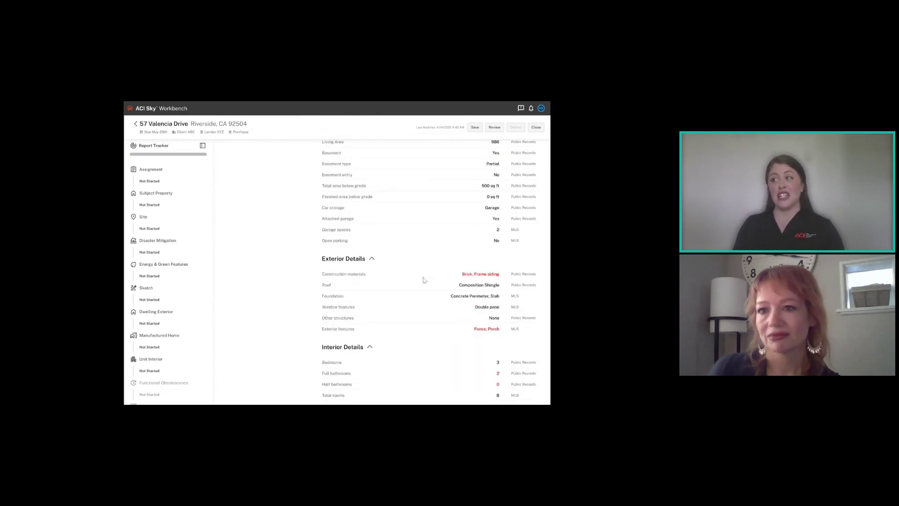
{"action": "scroll", "coordinate": [408, 275], "scroll_direction": "down", "scroll_amount": 1}
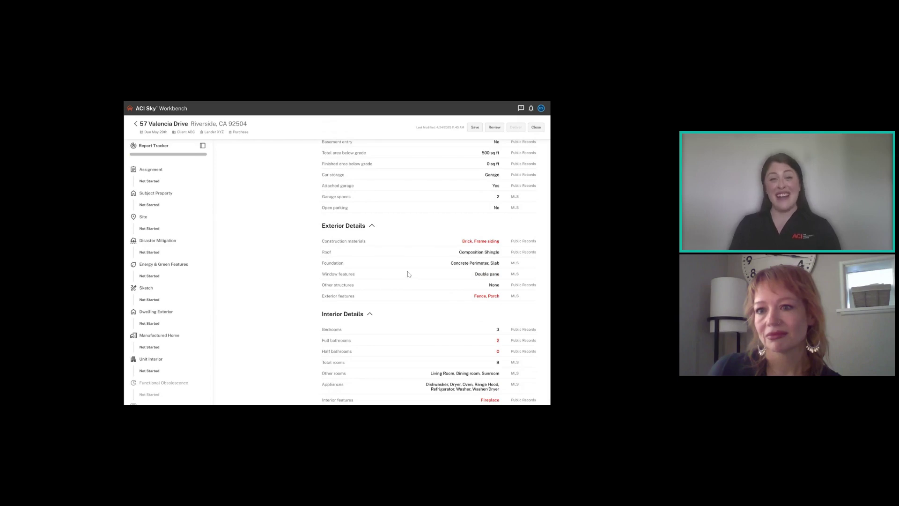
{"action": "scroll", "coordinate": [408, 275], "scroll_direction": "down", "scroll_amount": 1}
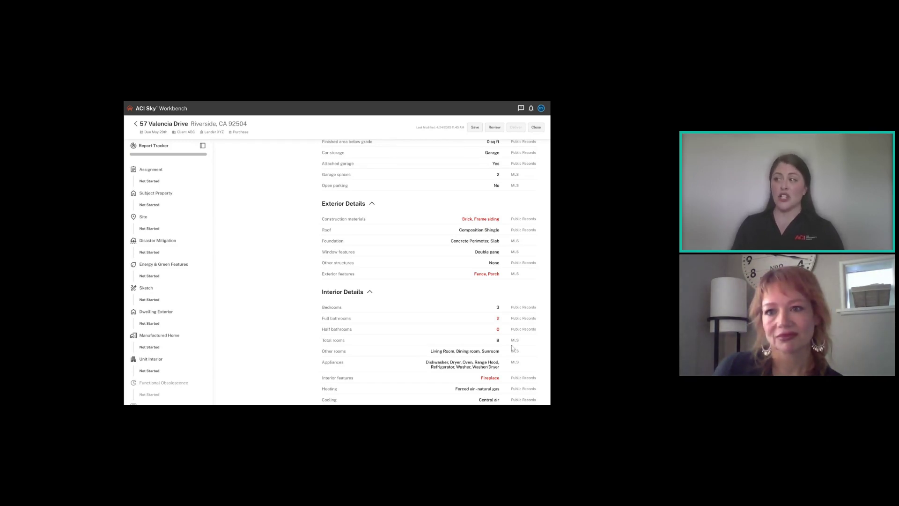
{"action": "scroll", "coordinate": [494, 353], "scroll_direction": "up", "scroll_amount": 1}
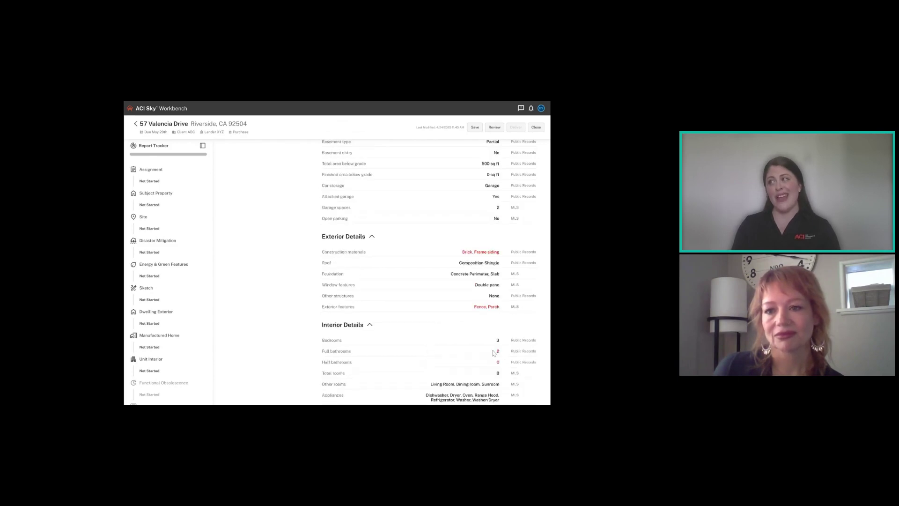
{"action": "scroll", "coordinate": [494, 354], "scroll_direction": "up", "scroll_amount": 2}
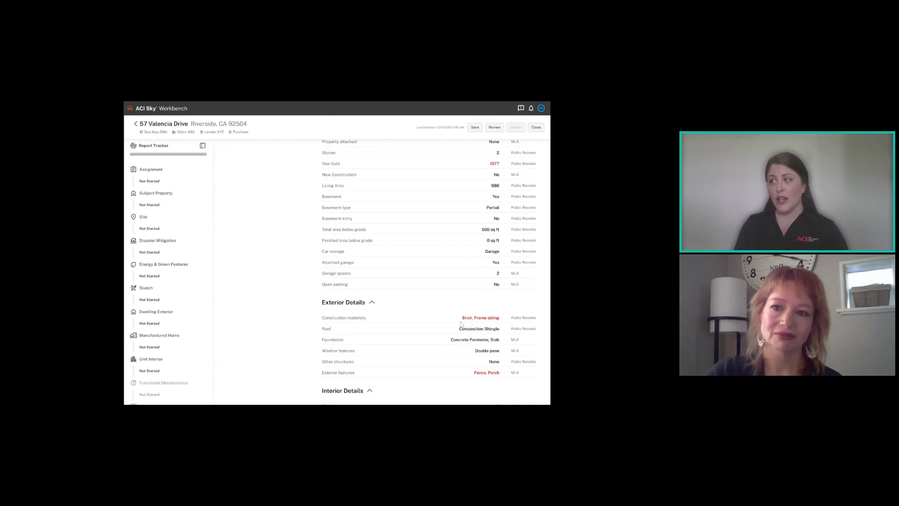
{"action": "scroll", "coordinate": [477, 333], "scroll_direction": "up", "scroll_amount": 1}
{"action": "scroll", "coordinate": [478, 333], "scroll_direction": "up", "scroll_amount": 4}
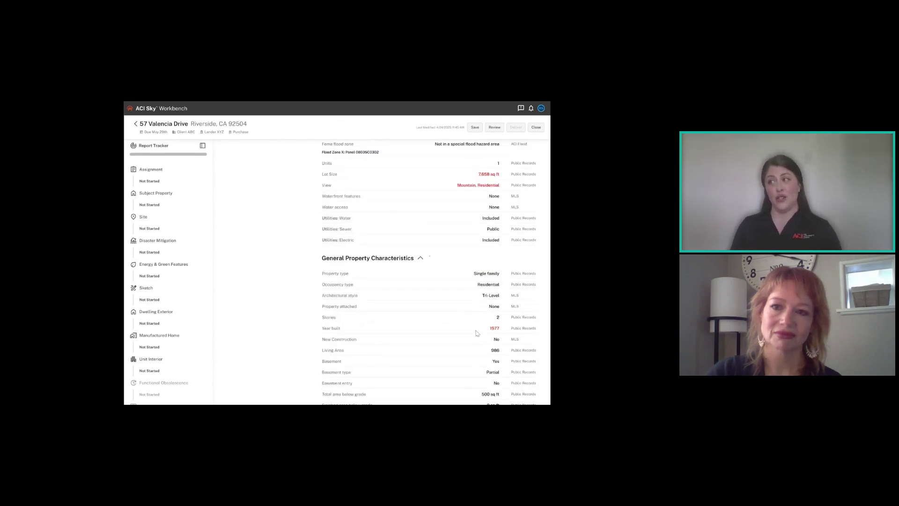
{"action": "scroll", "coordinate": [478, 334], "scroll_direction": "up", "scroll_amount": 8}
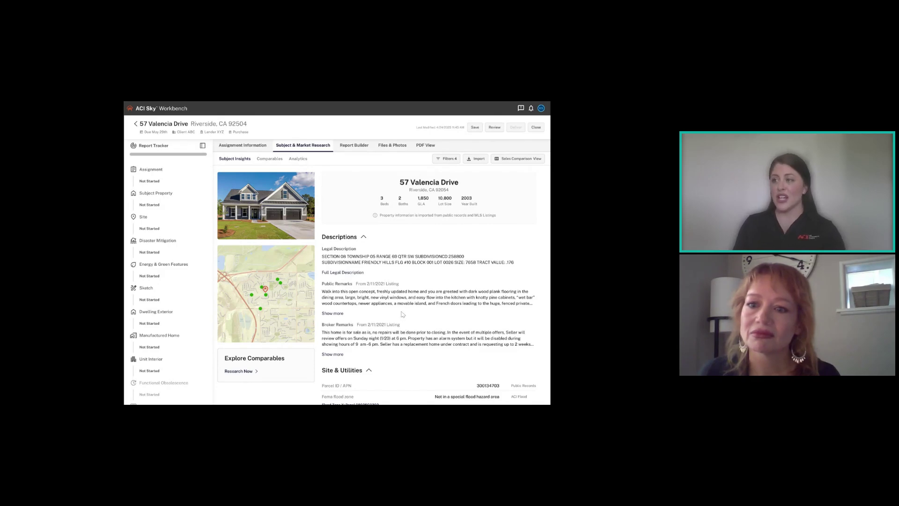
Step: Start the comparables research, draw a six-point search boundary around the subject's neighborhood on the map, and search within it
{"action": "left_click", "coordinate": [256, 373]}
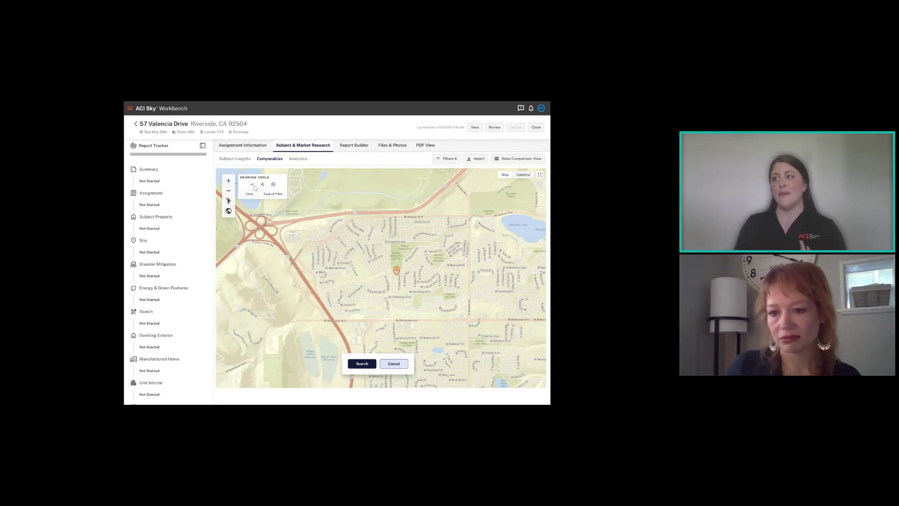
{"action": "left_click", "coordinate": [470, 214]}
{"action": "left_click", "coordinate": [468, 318]}
{"action": "left_click", "coordinate": [335, 319]}
{"action": "left_click", "coordinate": [309, 276]}
{"action": "left_click", "coordinate": [309, 237]}
{"action": "left_click", "coordinate": [353, 214]}
{"action": "left_click", "coordinate": [469, 214]}
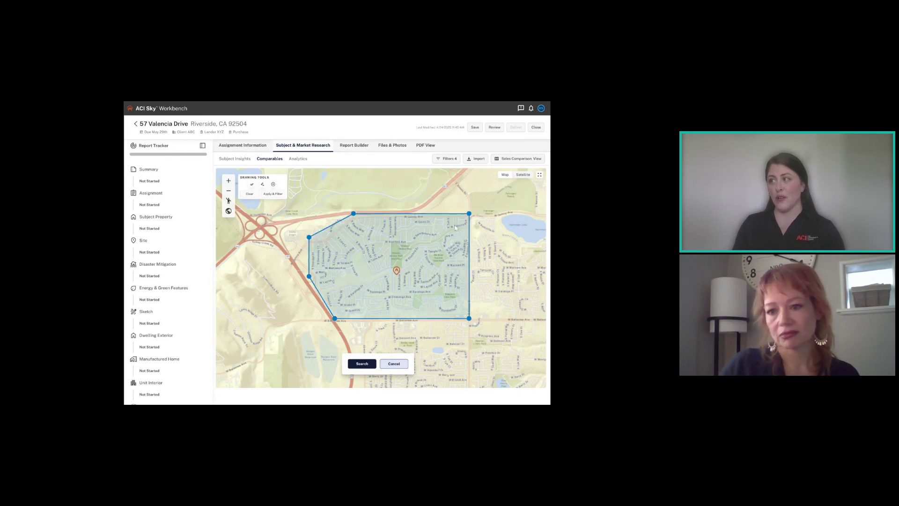
{"action": "left_click", "coordinate": [367, 364]}
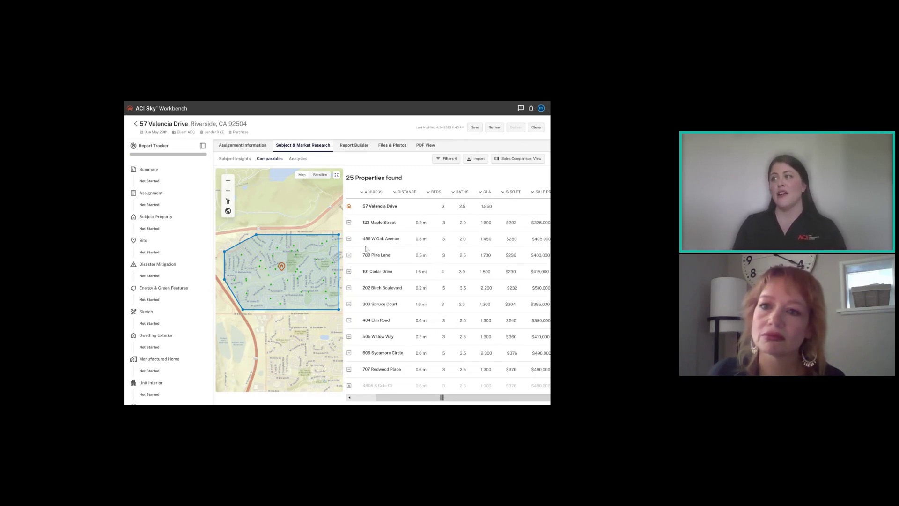
Step: Select the first four comparable properties in the search results and deselect all four again
{"action": "left_click", "coordinate": [349, 239]}
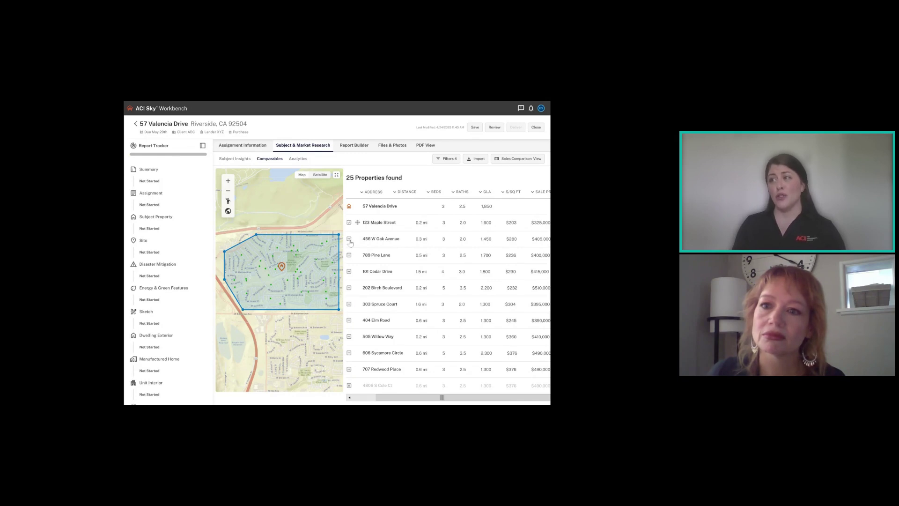
{"action": "left_click", "coordinate": [349, 255]}
{"action": "left_click", "coordinate": [348, 271]}
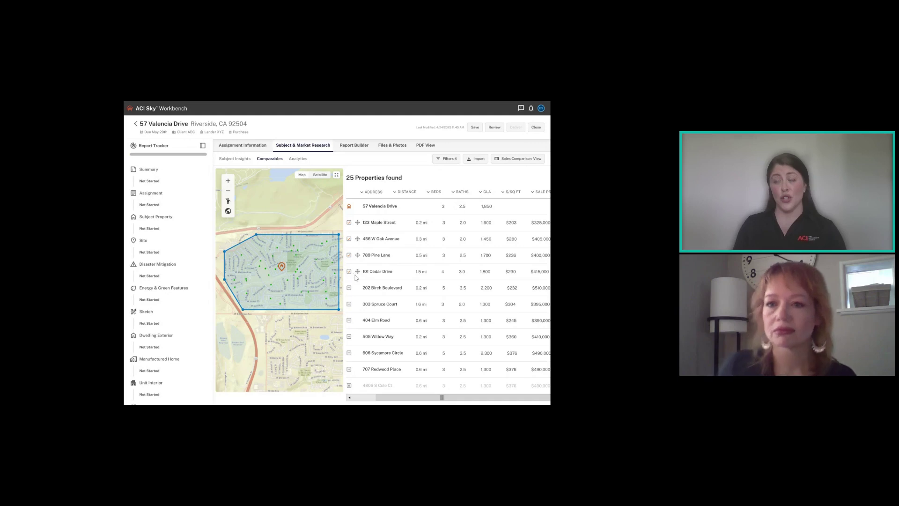
{"action": "left_click", "coordinate": [350, 223]}
{"action": "left_click", "coordinate": [349, 239]}
{"action": "left_click", "coordinate": [349, 255]}
{"action": "left_click", "coordinate": [350, 272]}
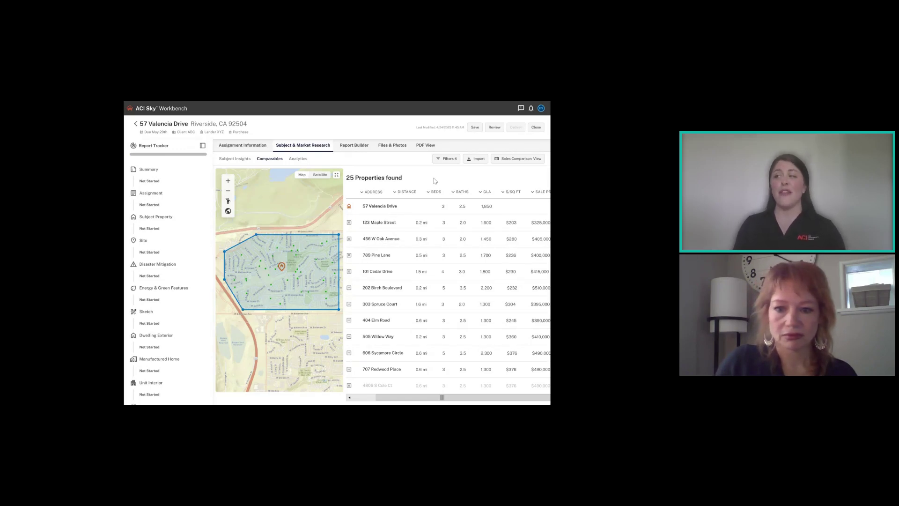
Step: View the comparable search filters and apply them without entering any criteria
{"action": "left_click", "coordinate": [450, 160]}
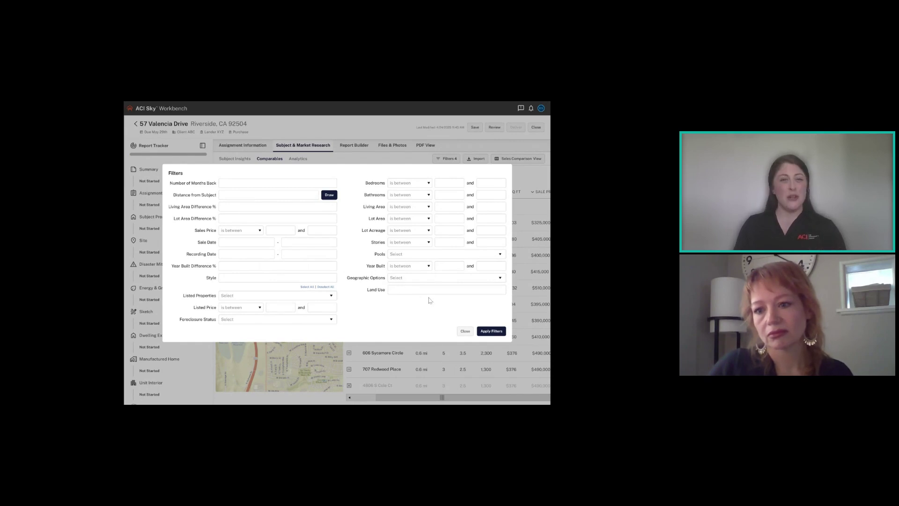
{"action": "left_click", "coordinate": [488, 331]}
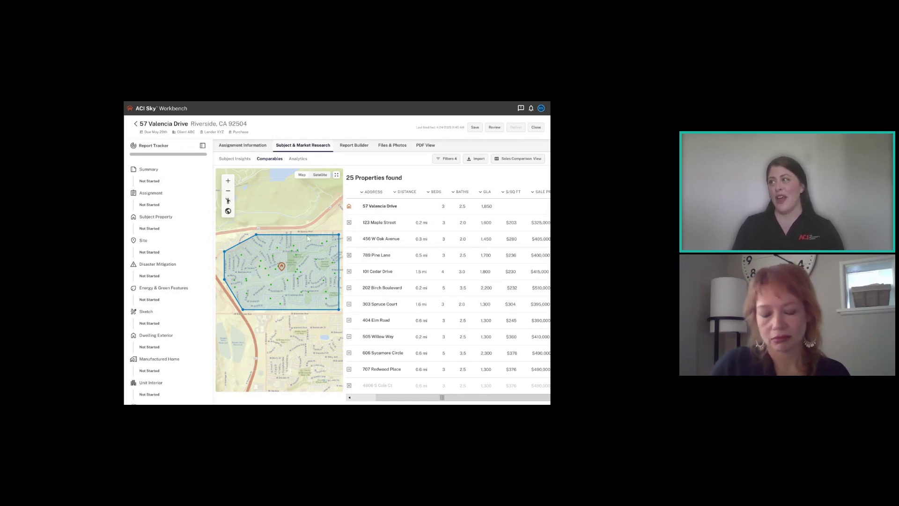
Step: Examine the market analytics charts for Median Price Trend, Sales & Foreclosures, and Living Area vs Sale Price
{"action": "left_click", "coordinate": [297, 160]}
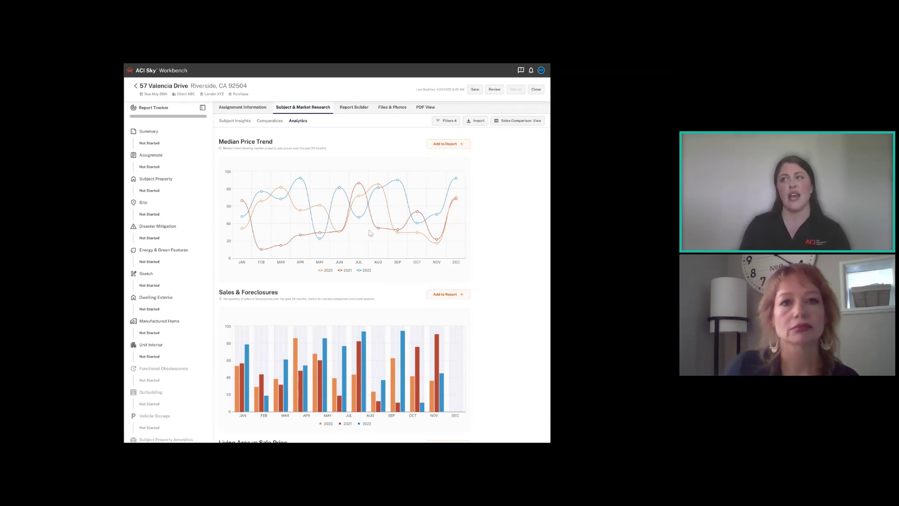
{"action": "scroll", "coordinate": [370, 233], "scroll_direction": "down", "scroll_amount": 3}
{"action": "scroll", "coordinate": [370, 232], "scroll_direction": "down", "scroll_amount": 3}
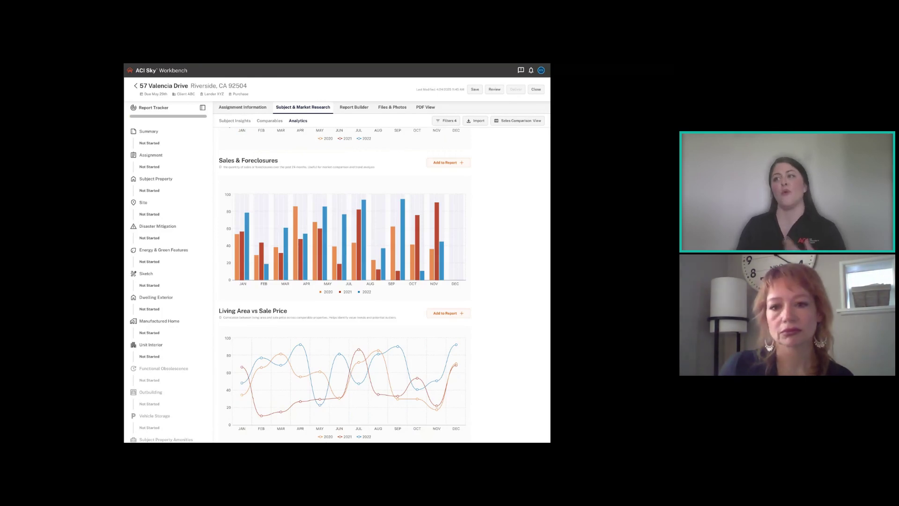
{"action": "scroll", "coordinate": [407, 277], "scroll_direction": "down", "scroll_amount": 1}
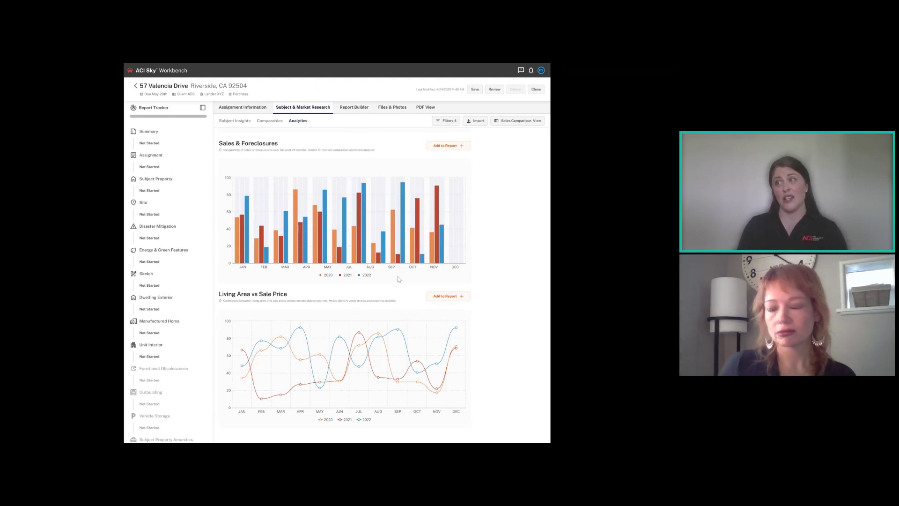
{"action": "scroll", "coordinate": [359, 314], "scroll_direction": "up", "scroll_amount": 5}
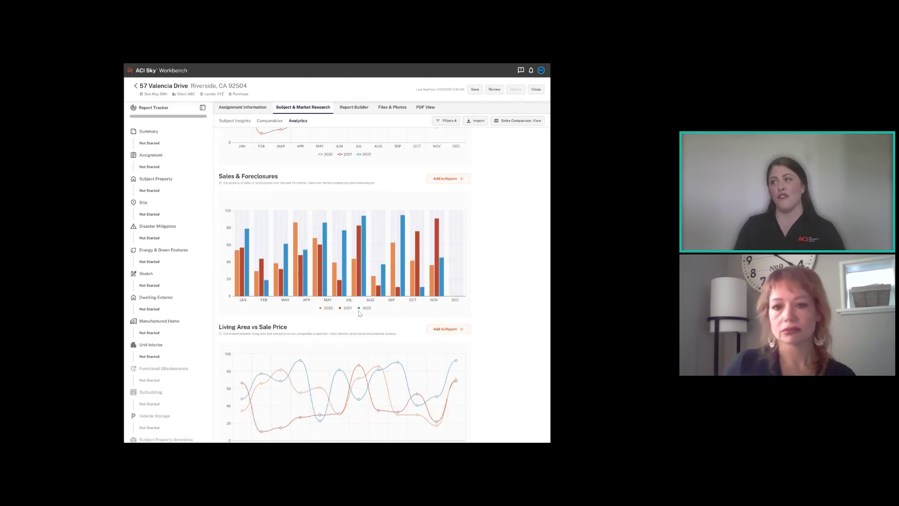
{"action": "scroll", "coordinate": [359, 313], "scroll_direction": "up", "scroll_amount": 3}
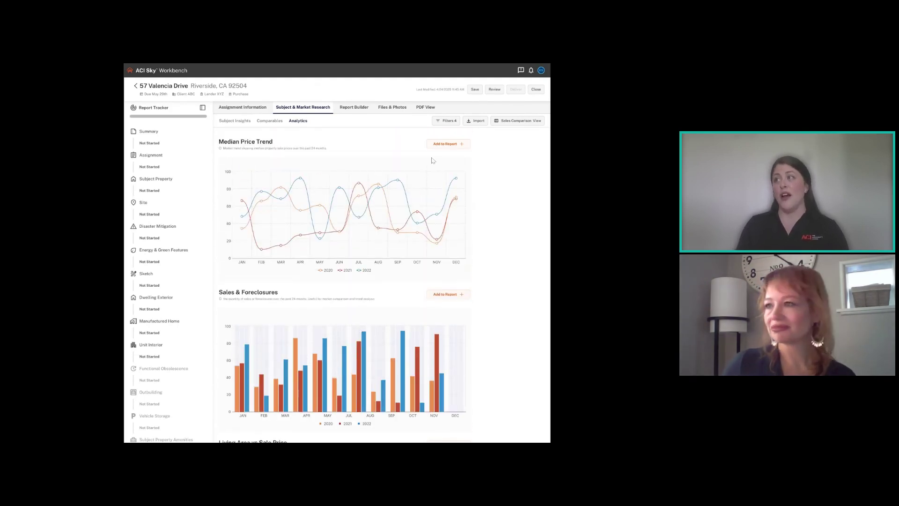
Step: Add the Median Price Trend chart to the report, remove it again, and look over the other market charts
{"action": "left_click", "coordinate": [447, 145]}
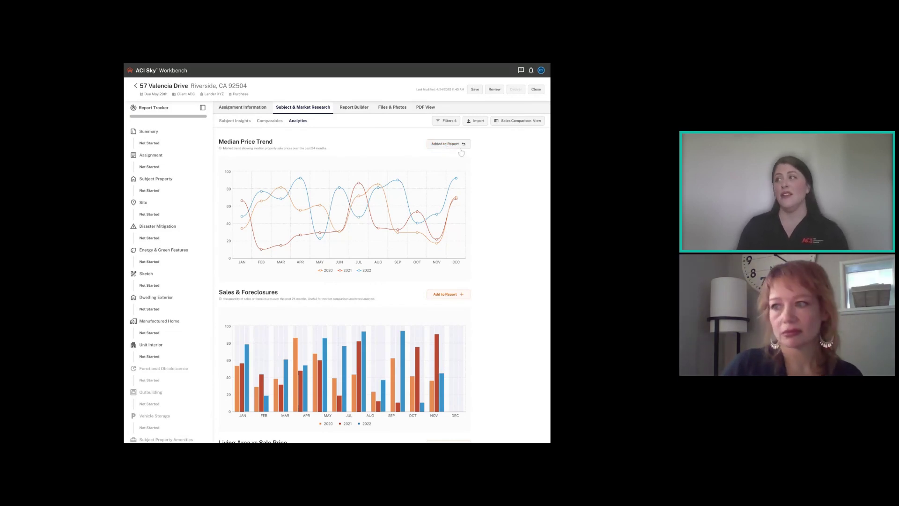
{"action": "left_click", "coordinate": [463, 145]}
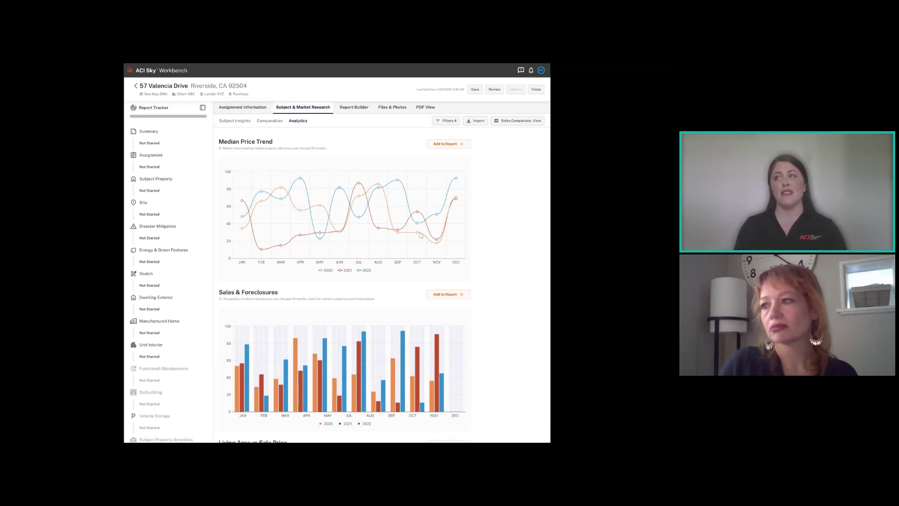
{"action": "scroll", "coordinate": [417, 252], "scroll_direction": "down", "scroll_amount": 1}
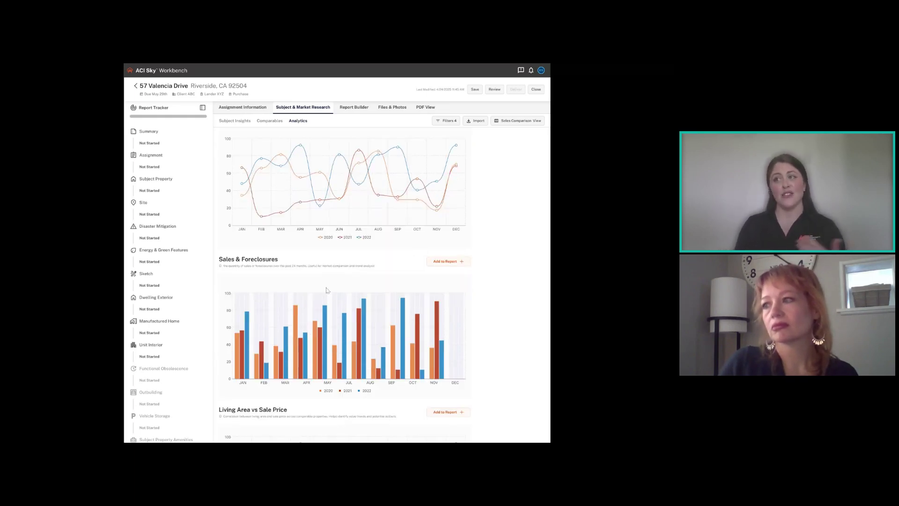
{"action": "scroll", "coordinate": [327, 289], "scroll_direction": "down", "scroll_amount": 1}
{"action": "scroll", "coordinate": [328, 289], "scroll_direction": "down", "scroll_amount": 2}
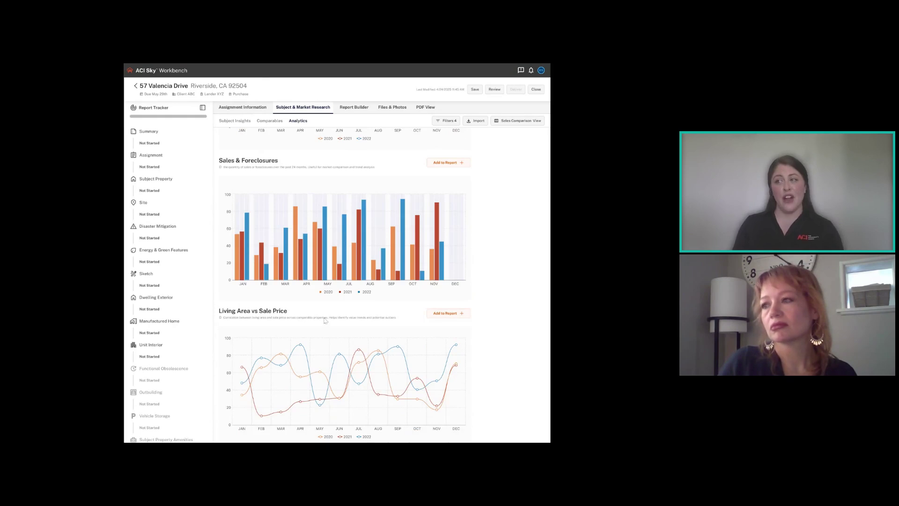
{"action": "scroll", "coordinate": [380, 340], "scroll_direction": "up", "scroll_amount": 4}
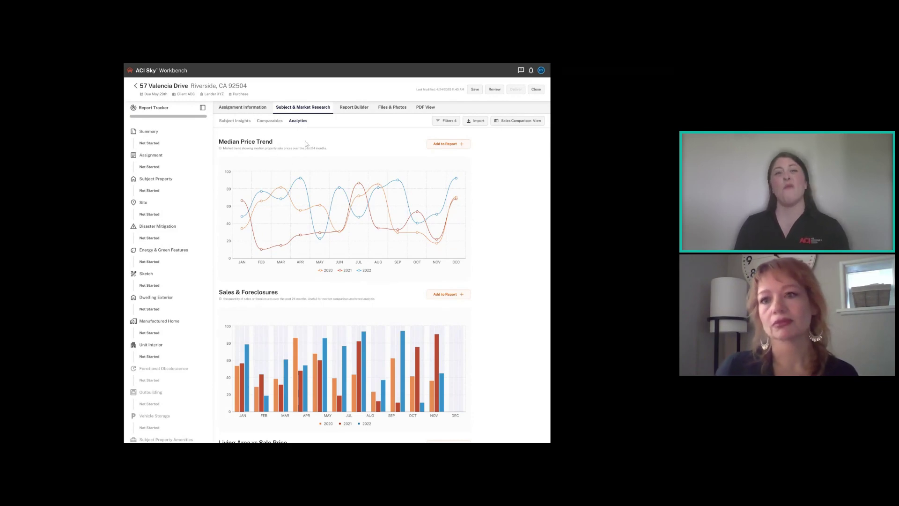
Step: Open the order's files and photos, delete the uploaded floorplans PDF in the upload dialog, and close the dialog
{"action": "left_click", "coordinate": [386, 109]}
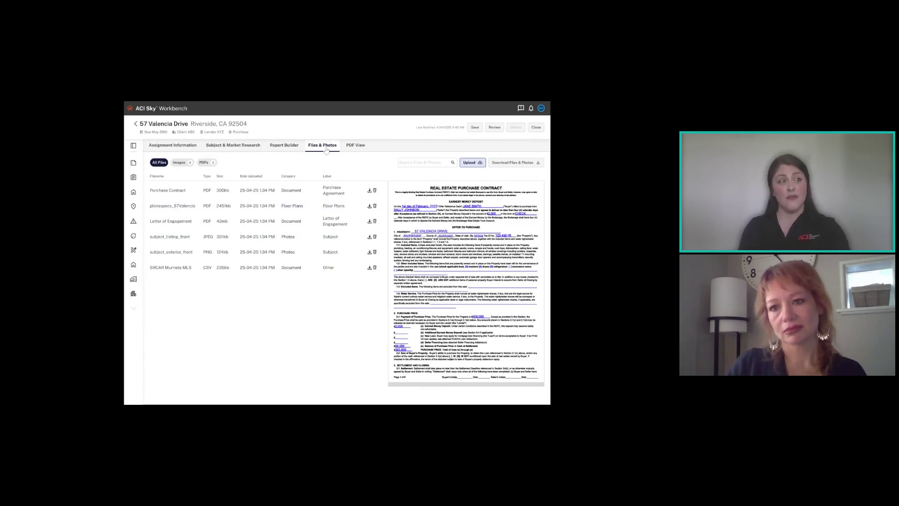
{"action": "left_click", "coordinate": [475, 163]}
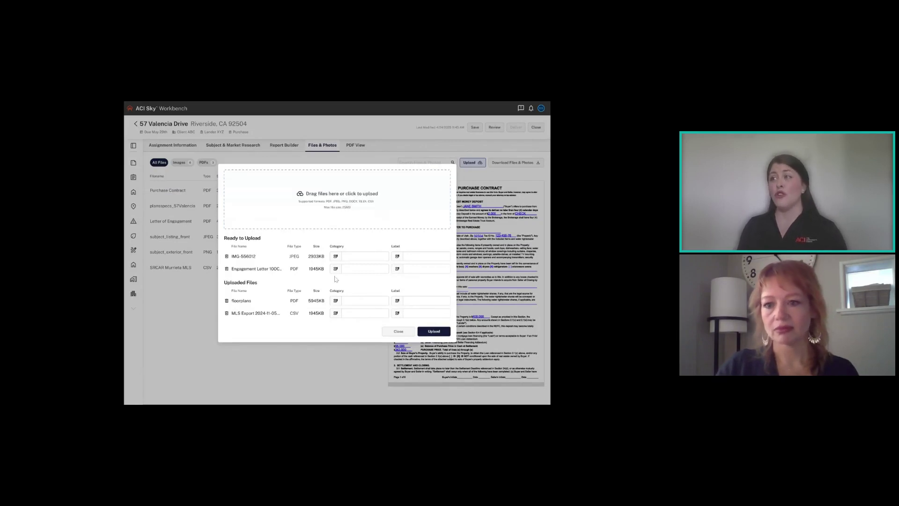
{"action": "left_click", "coordinate": [227, 301]}
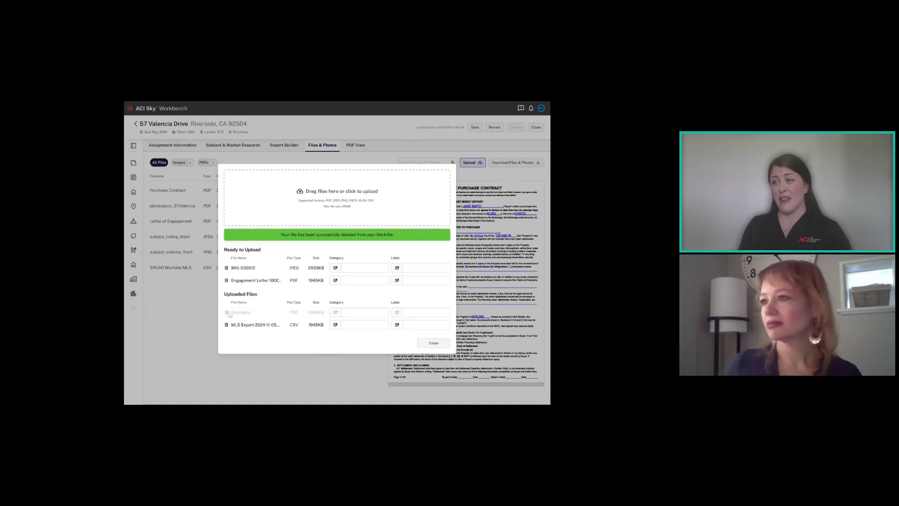
{"action": "left_click", "coordinate": [428, 343]}
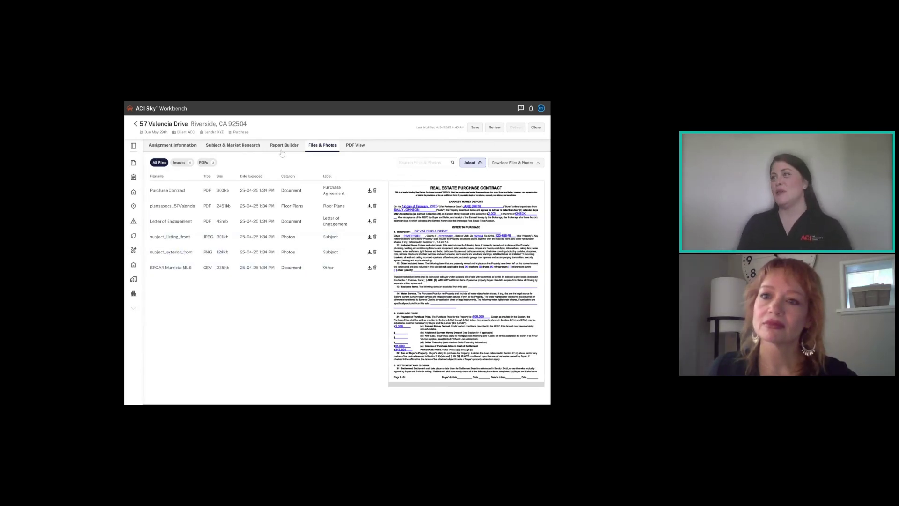
Step: In the report's Assignment section, answer No for the Property Data Report and Government Agency Appraisal questions, and review the contact information
{"action": "left_click", "coordinate": [351, 146]}
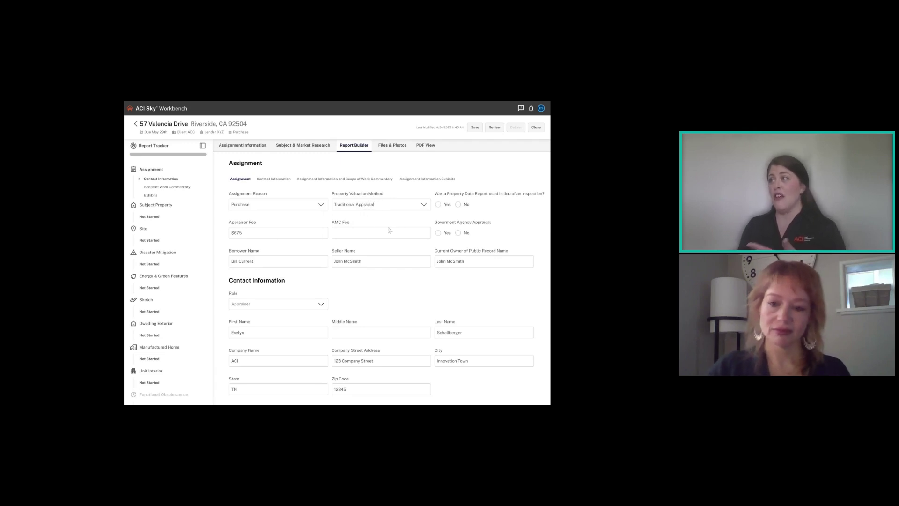
{"action": "scroll", "coordinate": [261, 304], "scroll_direction": "down", "scroll_amount": 2}
{"action": "scroll", "coordinate": [269, 322], "scroll_direction": "up", "scroll_amount": 2}
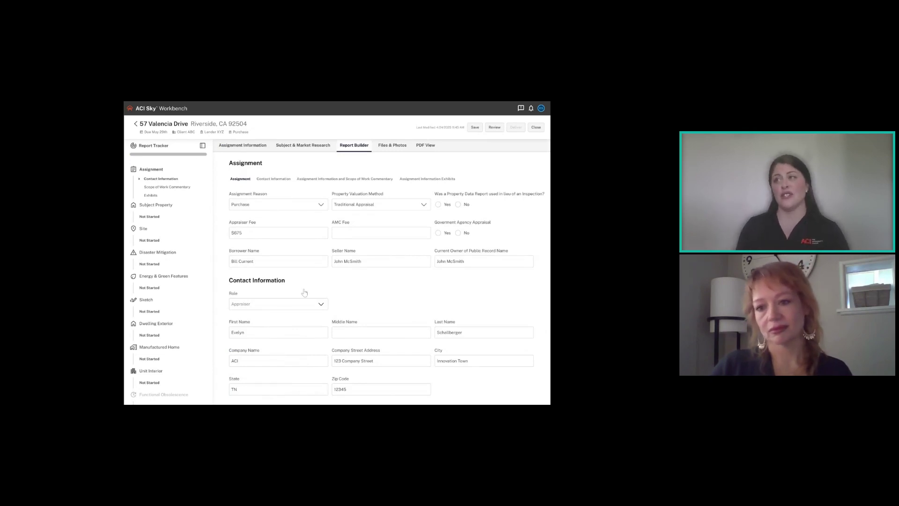
{"action": "left_click", "coordinate": [458, 205]}
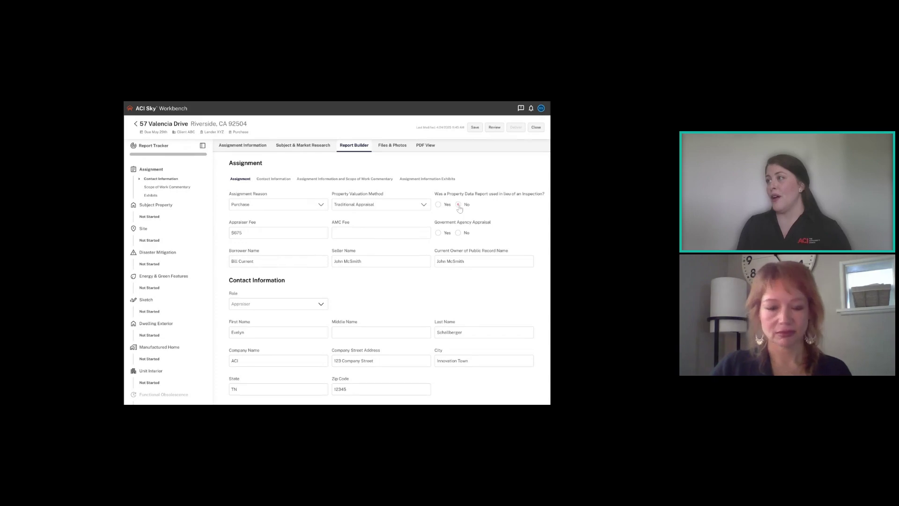
{"action": "left_click", "coordinate": [459, 233]}
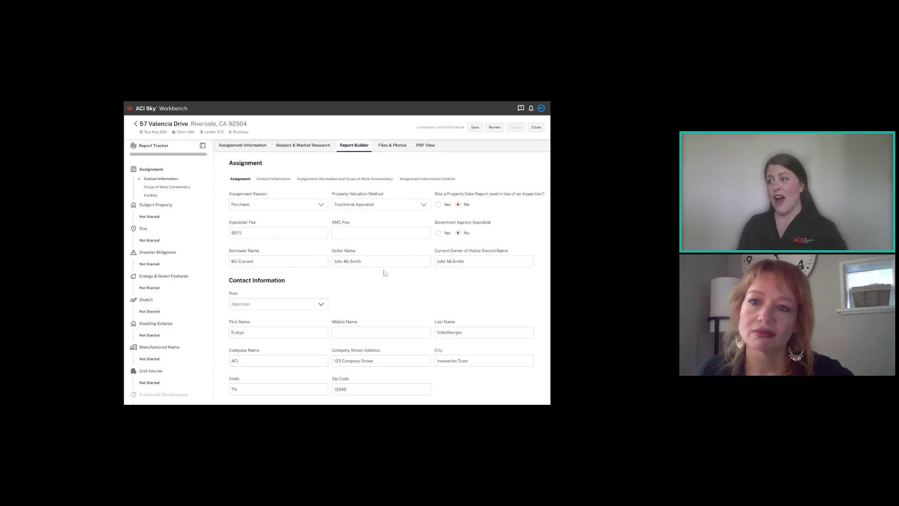
{"action": "scroll", "coordinate": [369, 276], "scroll_direction": "down", "scroll_amount": 3}
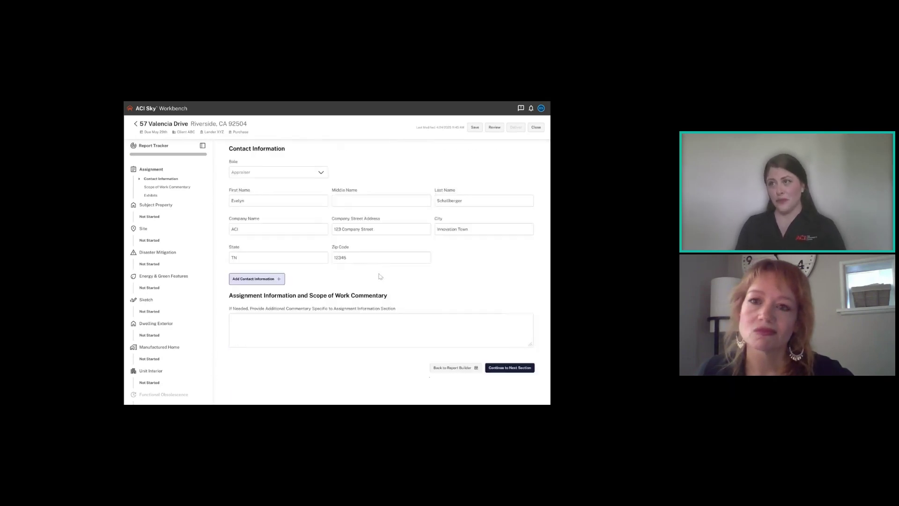
{"action": "scroll", "coordinate": [379, 277], "scroll_direction": "up", "scroll_amount": 3}
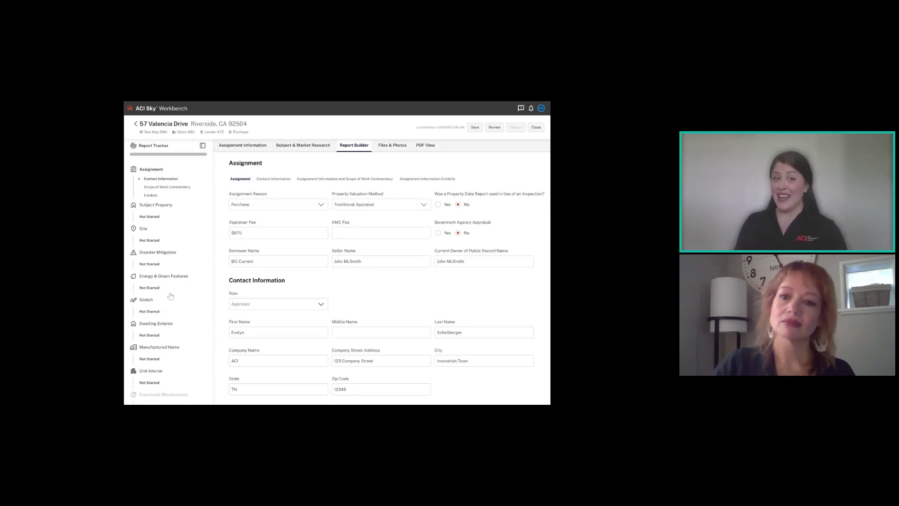
Step: In the report's Subject Property section, answer No for special tax assessments, property in a project, Native American lands, and site owned in common
{"action": "left_click", "coordinate": [159, 207]}
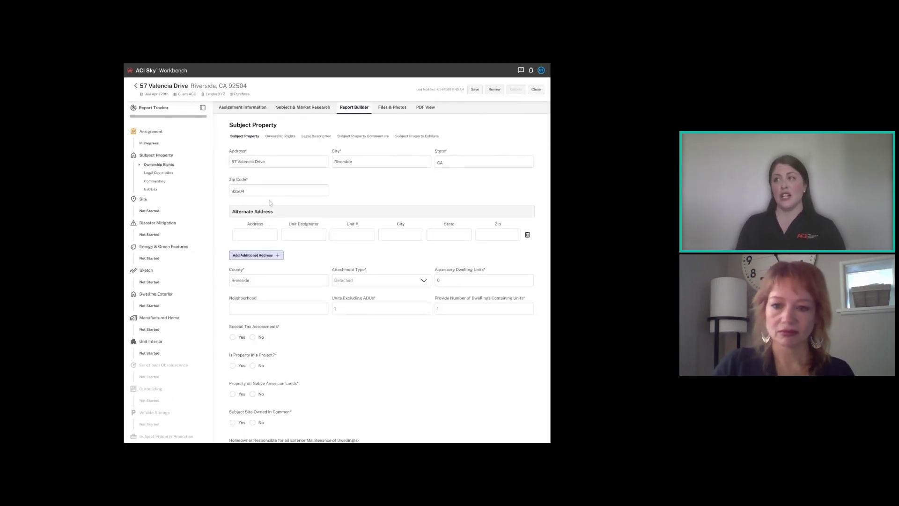
{"action": "scroll", "coordinate": [265, 328], "scroll_direction": "down", "scroll_amount": 2}
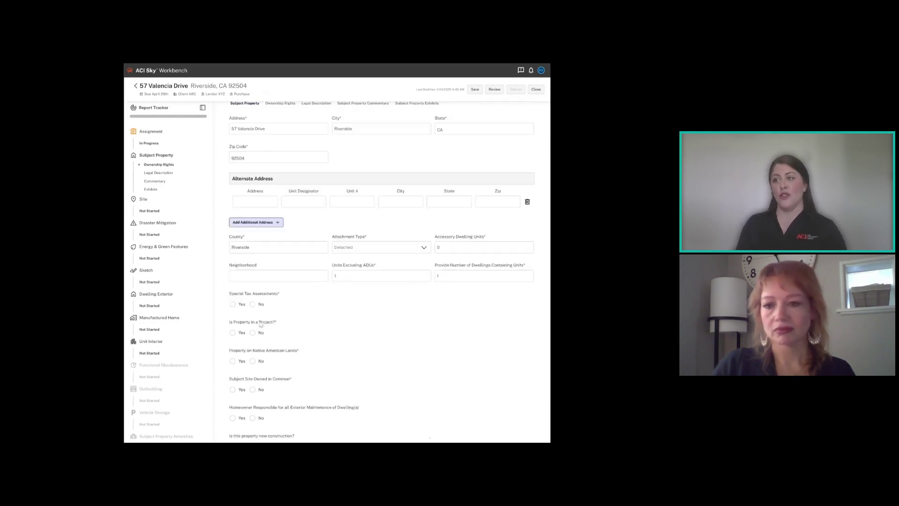
{"action": "left_click", "coordinate": [252, 272]}
{"action": "left_click", "coordinate": [253, 300]}
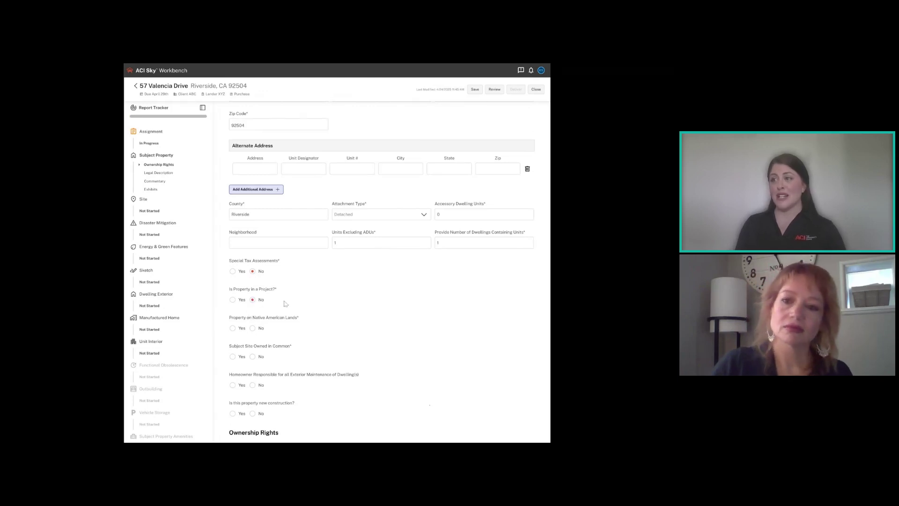
{"action": "scroll", "coordinate": [253, 303], "scroll_direction": "down", "scroll_amount": 1}
{"action": "left_click", "coordinate": [253, 295]}
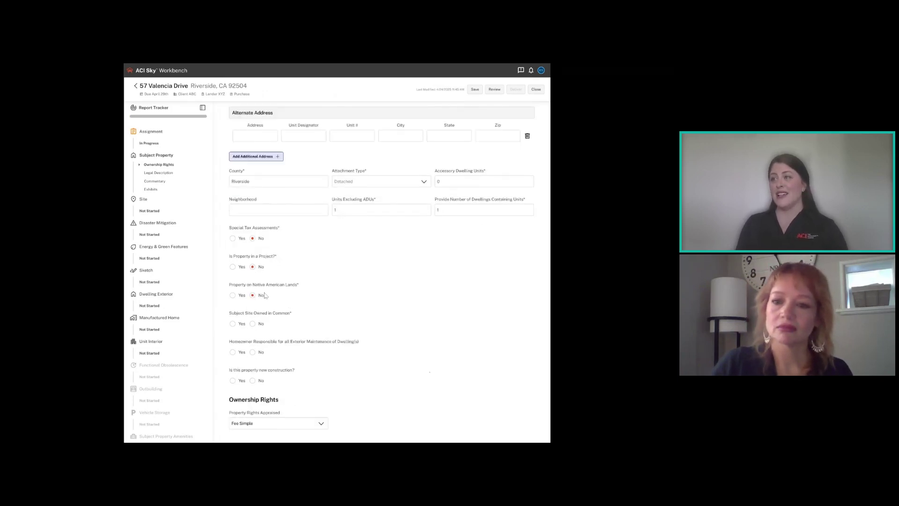
{"action": "scroll", "coordinate": [256, 298], "scroll_direction": "down", "scroll_amount": 1}
{"action": "left_click", "coordinate": [253, 292]}
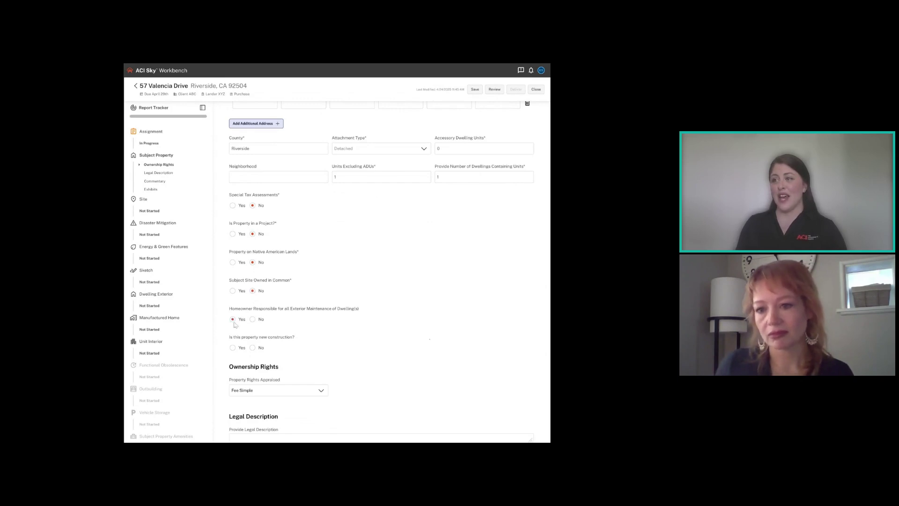
Step: Answer Yes for homeowner exterior maintenance responsibility and No for new construction, and review the rest of the Subject Property section
{"action": "left_click", "coordinate": [232, 319]}
{"action": "scroll", "coordinate": [233, 322], "scroll_direction": "down", "scroll_amount": 1}
{"action": "left_click", "coordinate": [254, 316]}
{"action": "scroll", "coordinate": [297, 306], "scroll_direction": "down", "scroll_amount": 1}
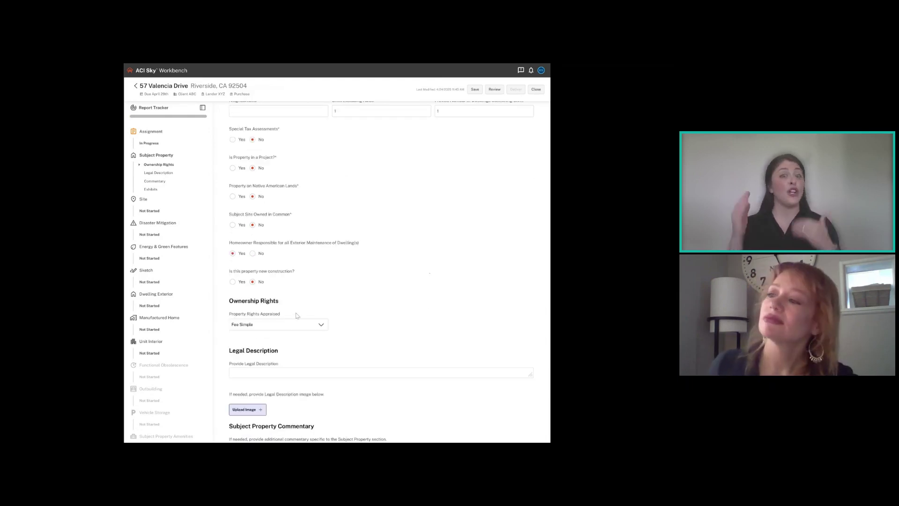
{"action": "scroll", "coordinate": [285, 309], "scroll_direction": "down", "scroll_amount": 1}
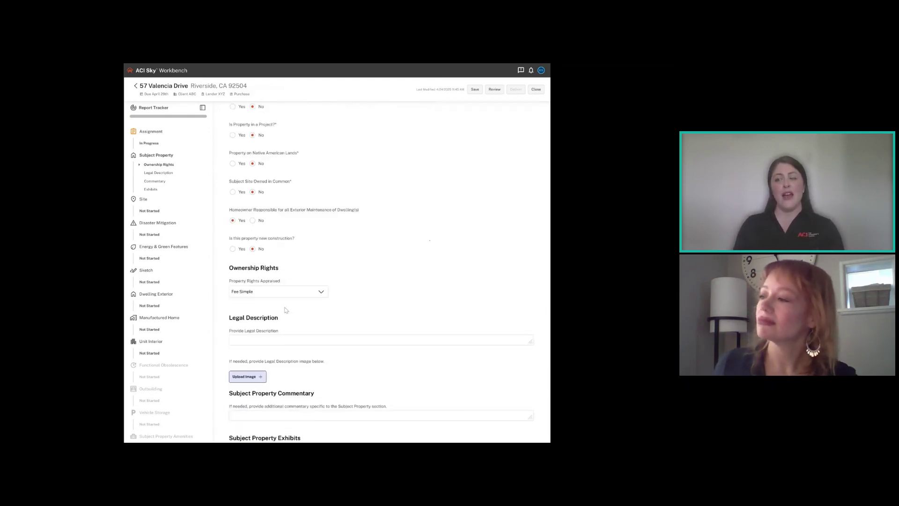
{"action": "scroll", "coordinate": [287, 309], "scroll_direction": "up", "scroll_amount": 5}
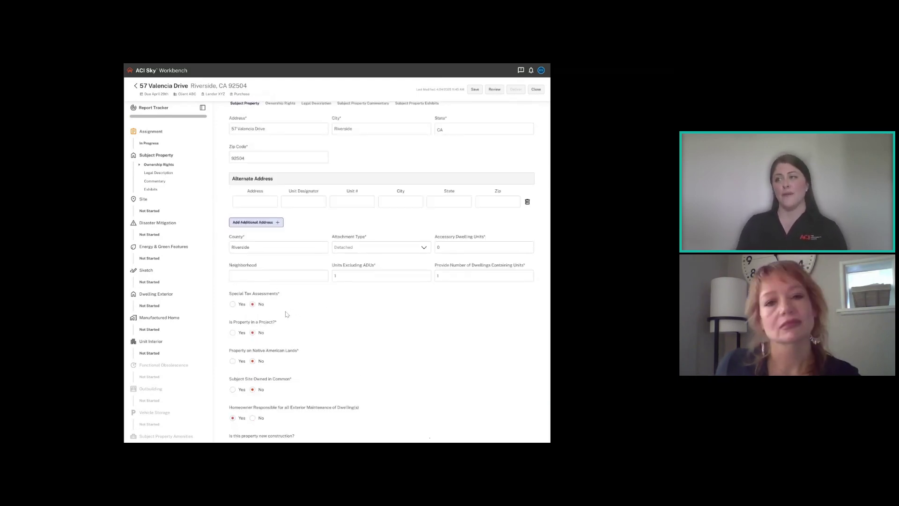
{"action": "scroll", "coordinate": [283, 323], "scroll_direction": "up", "scroll_amount": 1}
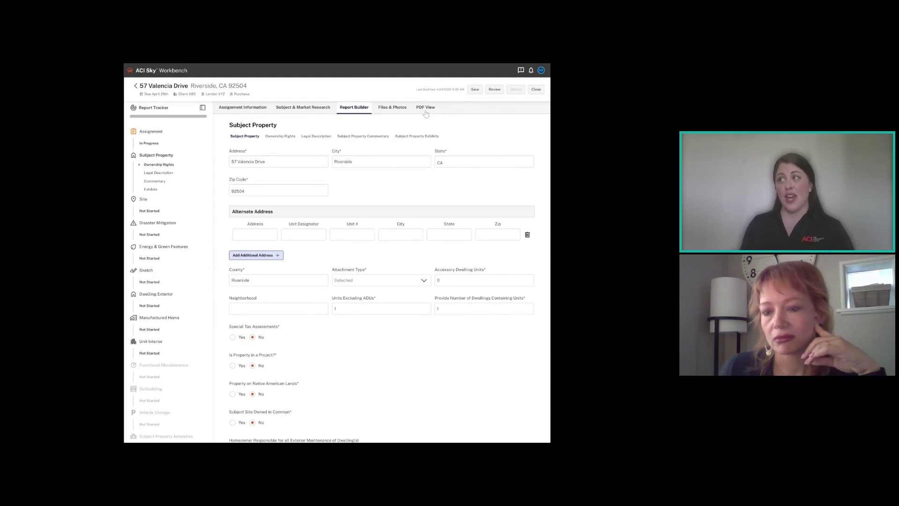
{"action": "scroll", "coordinate": [292, 310], "scroll_direction": "down", "scroll_amount": 5}
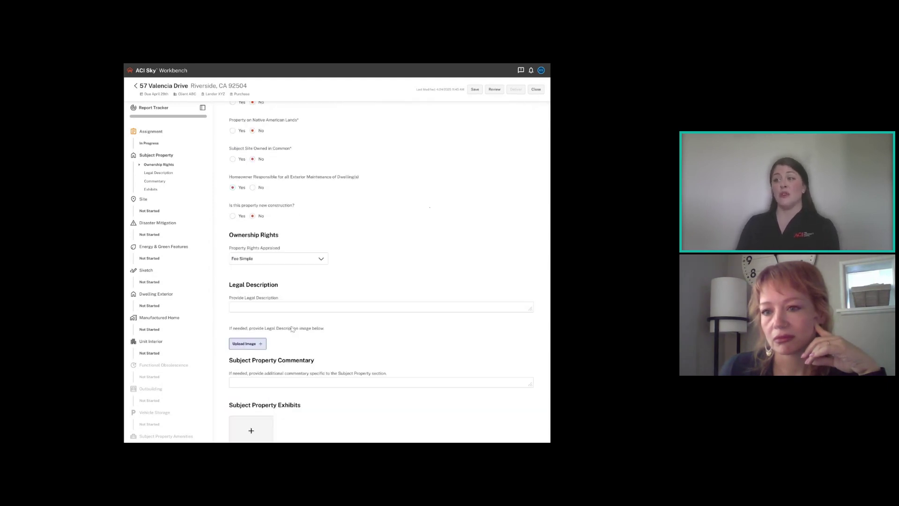
{"action": "scroll", "coordinate": [403, 162], "scroll_direction": "up", "scroll_amount": 5}
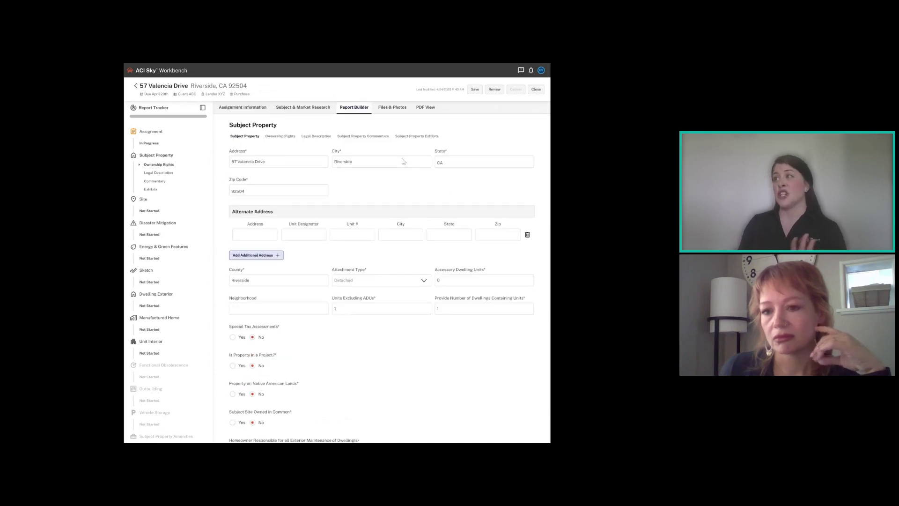
Step: Examine the PDF version of the appraisal report, from the summary and property description to the assignment information on page 2
{"action": "left_click", "coordinate": [427, 108]}
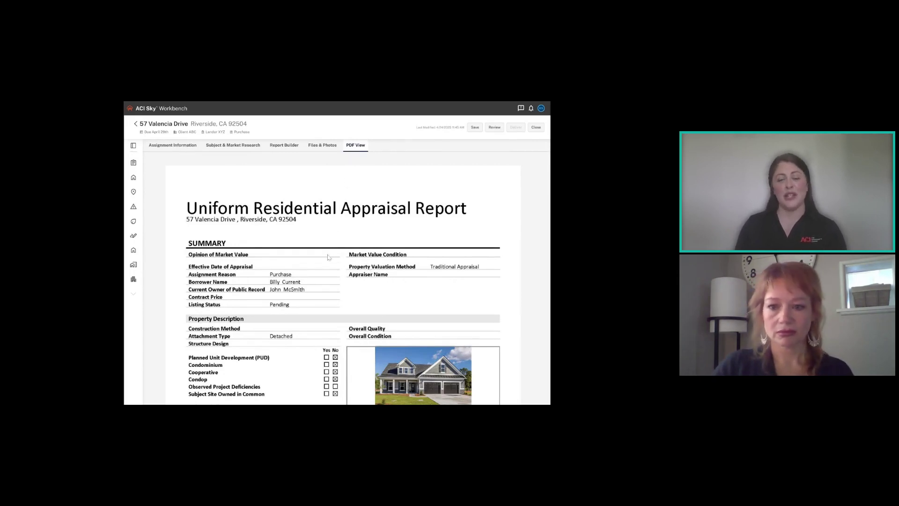
{"action": "scroll", "coordinate": [328, 258], "scroll_direction": "down", "scroll_amount": 1}
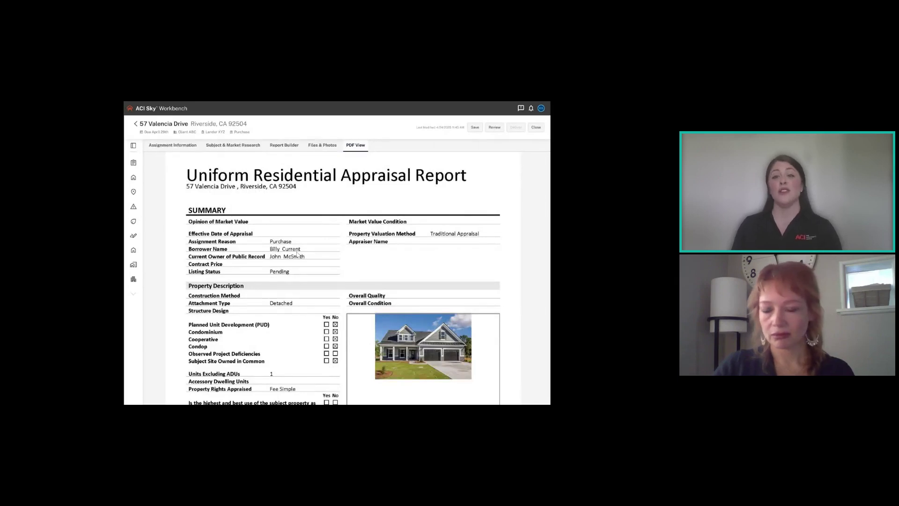
{"action": "scroll", "coordinate": [297, 254], "scroll_direction": "down", "scroll_amount": 2}
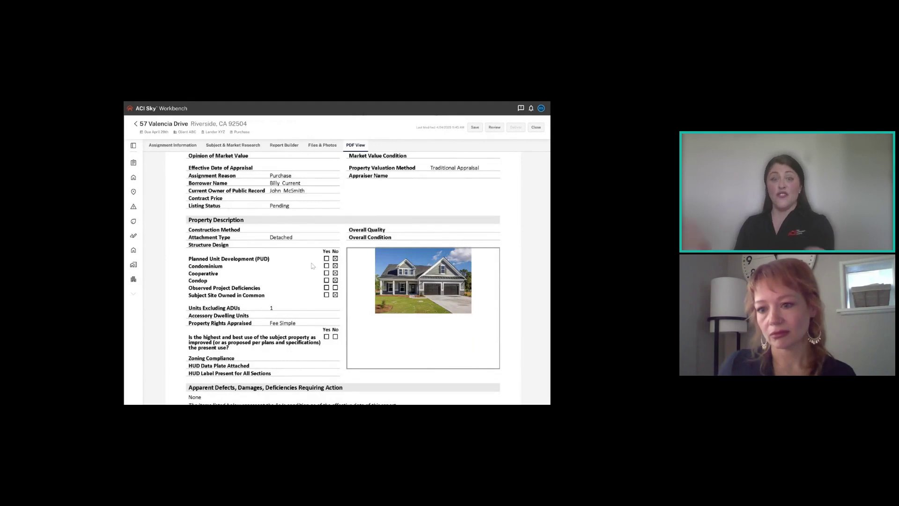
{"action": "scroll", "coordinate": [318, 263], "scroll_direction": "down", "scroll_amount": 1}
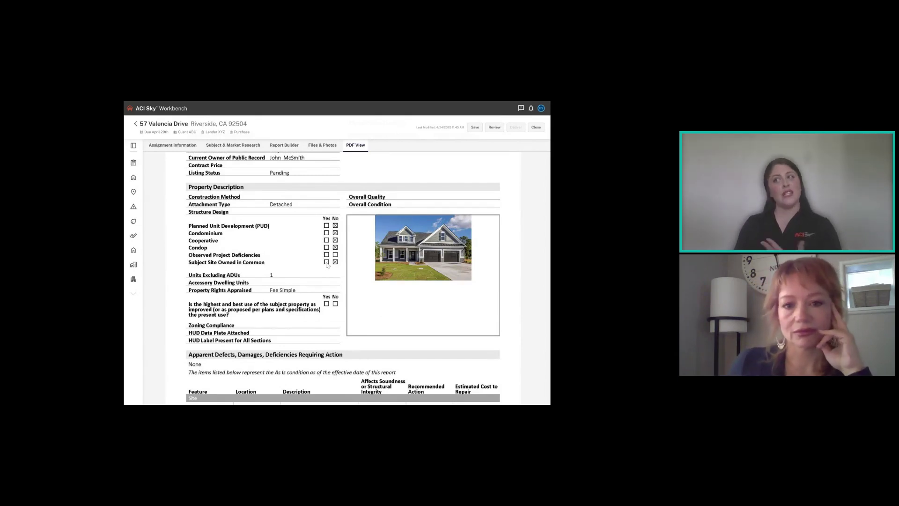
{"action": "scroll", "coordinate": [327, 265], "scroll_direction": "down", "scroll_amount": 1}
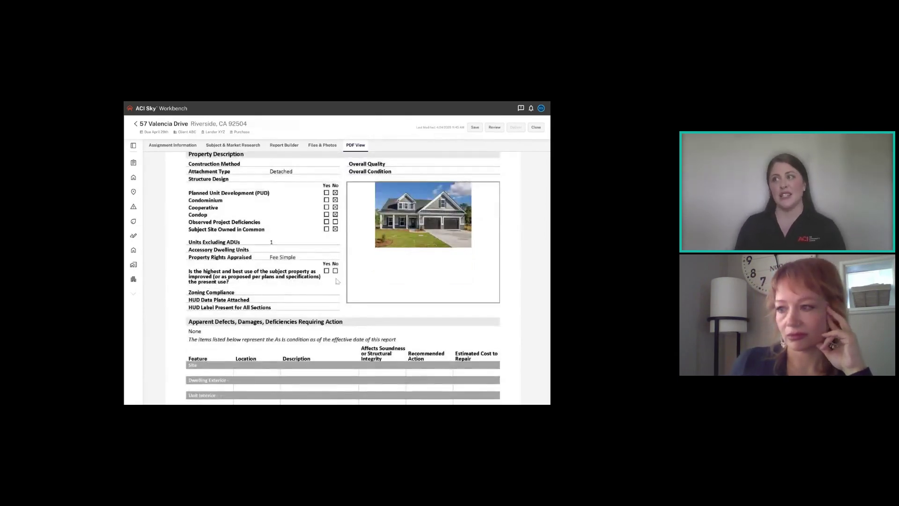
{"action": "scroll", "coordinate": [335, 281], "scroll_direction": "down", "scroll_amount": 4}
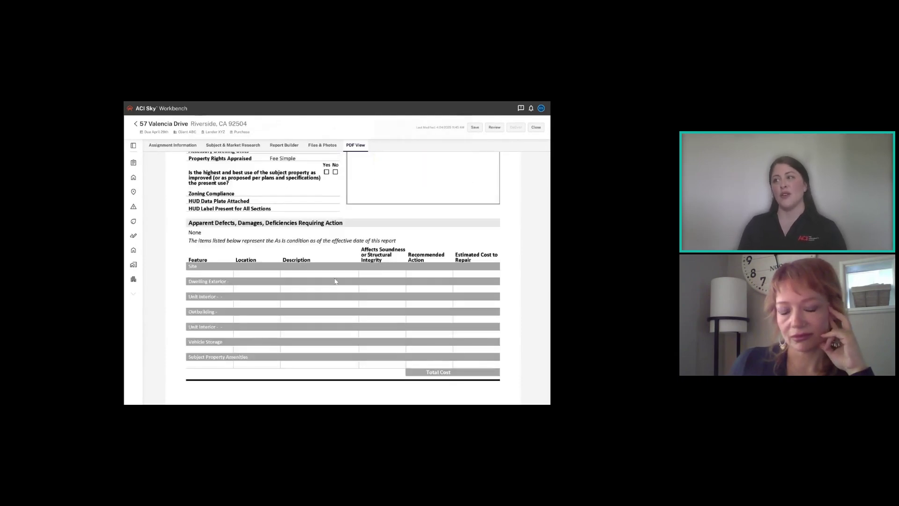
{"action": "scroll", "coordinate": [335, 281], "scroll_direction": "down", "scroll_amount": 4}
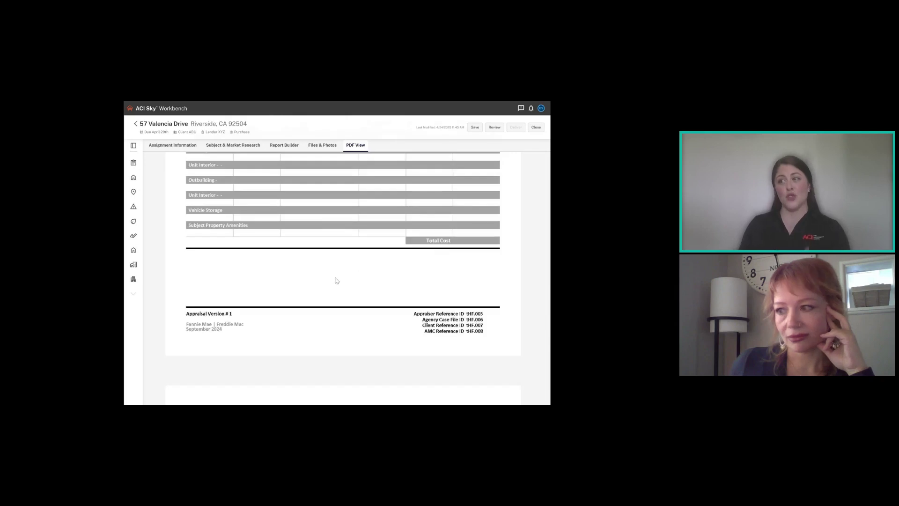
{"action": "scroll", "coordinate": [337, 281], "scroll_direction": "down", "scroll_amount": 2}
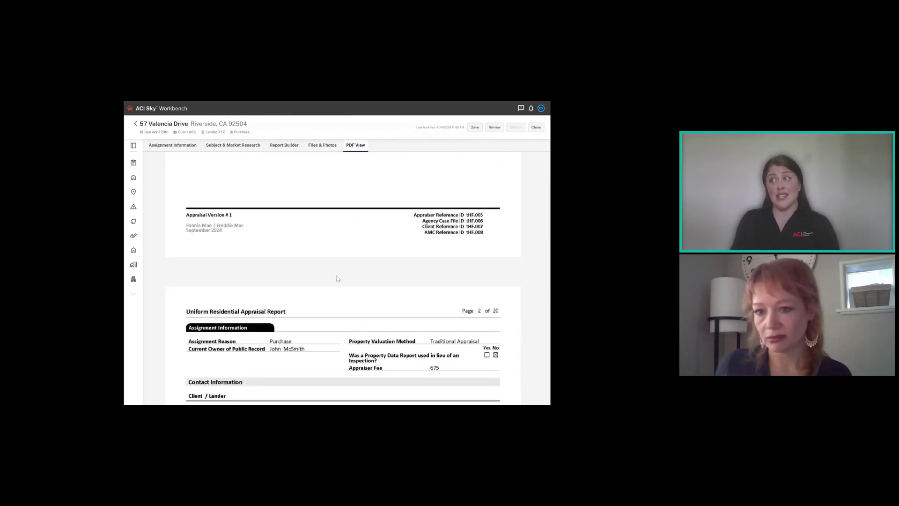
{"action": "scroll", "coordinate": [338, 278], "scroll_direction": "down", "scroll_amount": 3}
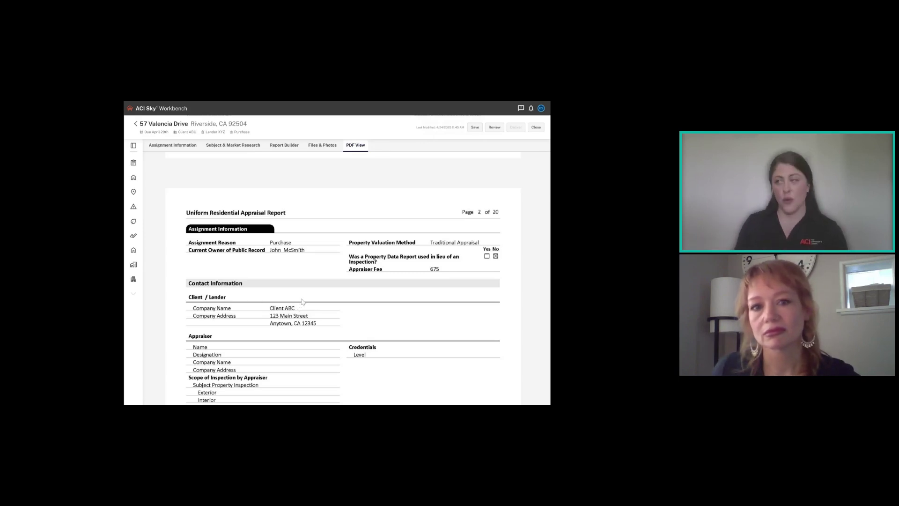
Step: Review the PDF report's first page again, and examine the contact information, assignment exhibits and Subject Property section on page 2
{"action": "scroll", "coordinate": [302, 302], "scroll_direction": "down", "scroll_amount": 15}
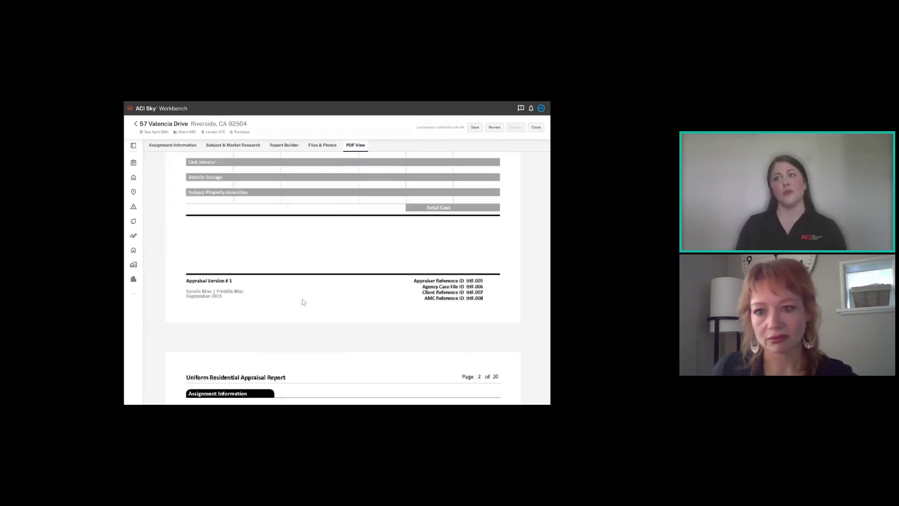
{"action": "scroll", "coordinate": [302, 302], "scroll_direction": "up", "scroll_amount": 15}
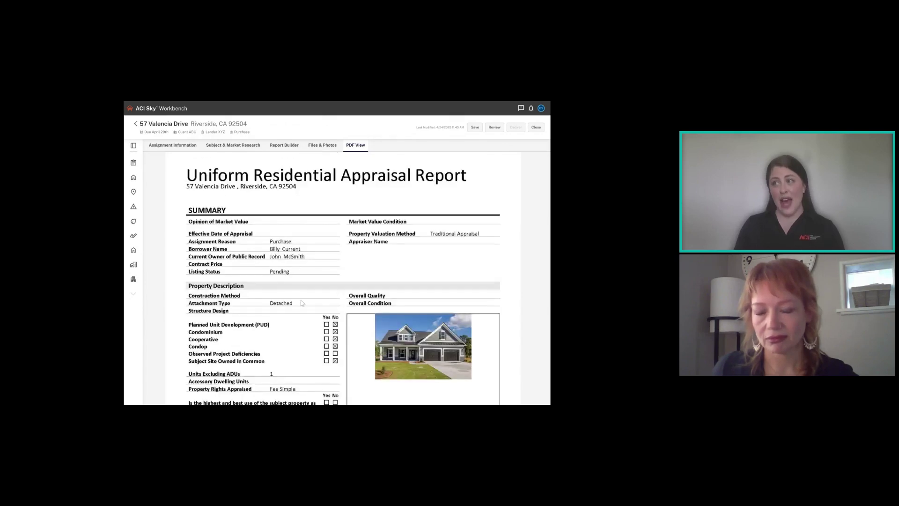
{"action": "scroll", "coordinate": [299, 300], "scroll_direction": "down", "scroll_amount": 20}
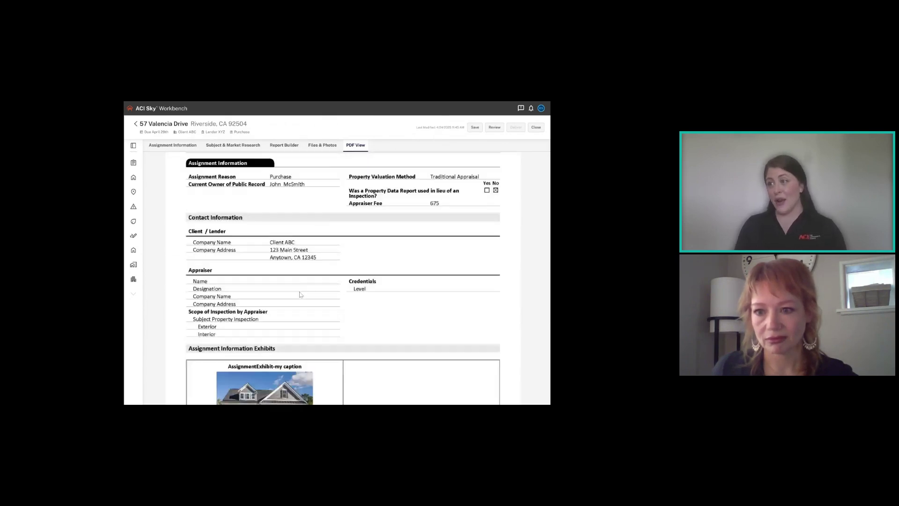
{"action": "scroll", "coordinate": [300, 294], "scroll_direction": "down", "scroll_amount": 1}
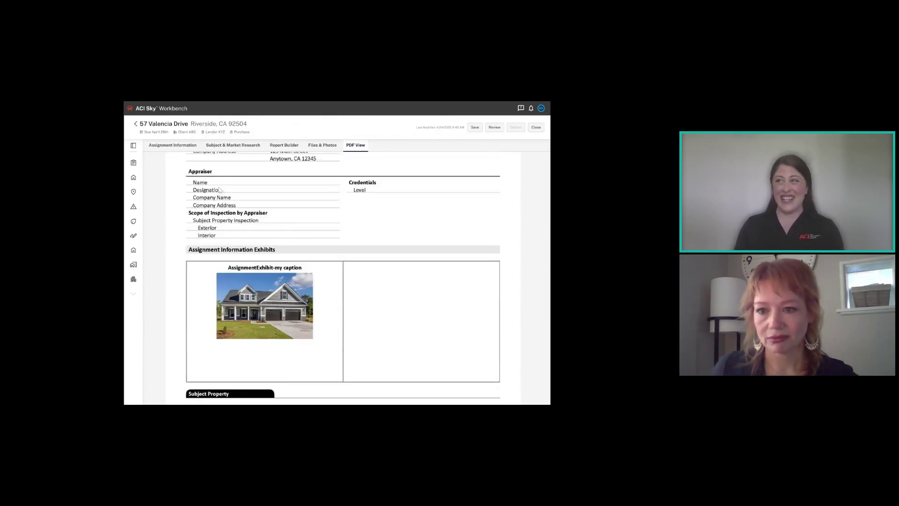
{"action": "scroll", "coordinate": [315, 271], "scroll_direction": "down", "scroll_amount": 4}
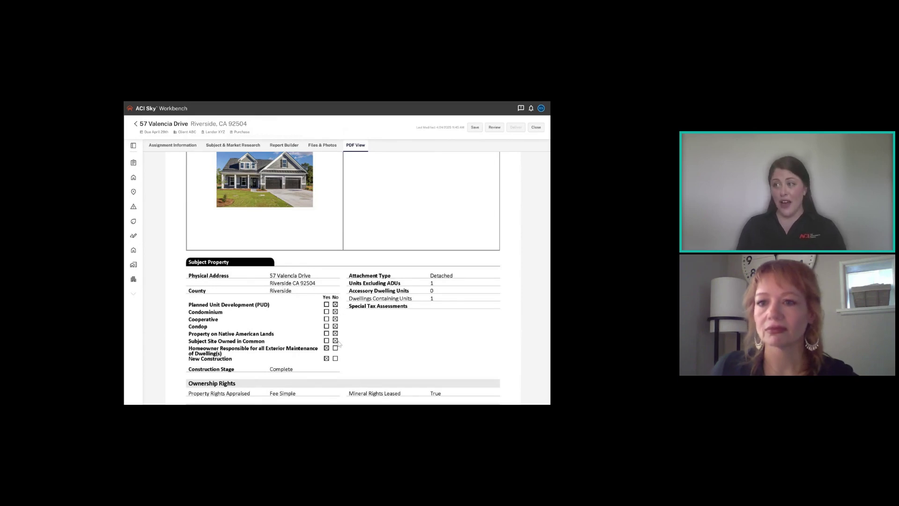
{"action": "scroll", "coordinate": [328, 345], "scroll_direction": "up", "scroll_amount": 15}
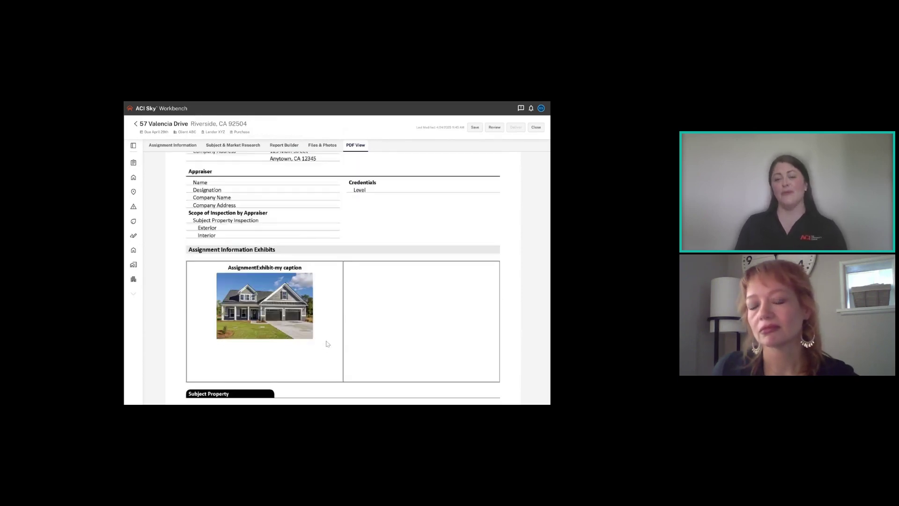